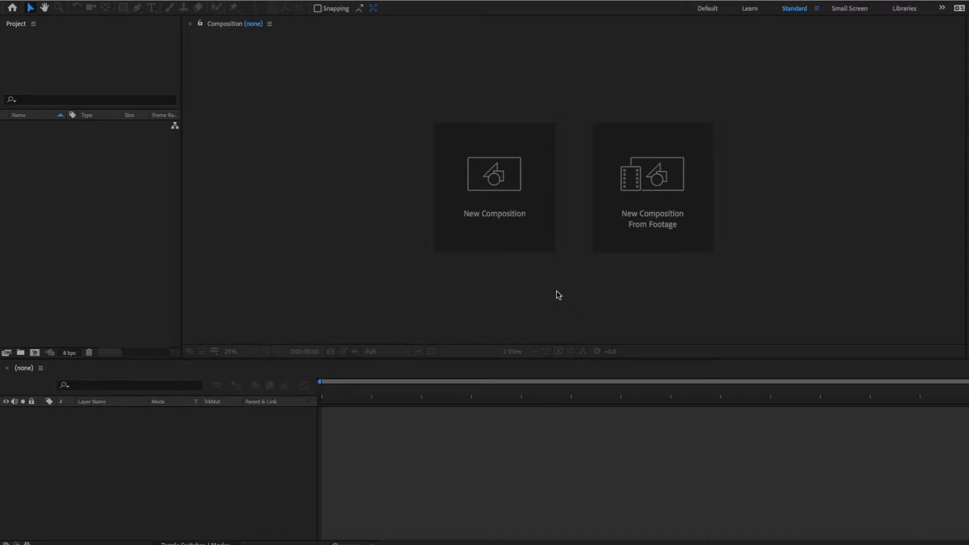
- Make a new composition named 'Text Reveal' at 1920×1080, 60 fps, Deep Purple background
click(503, 200)
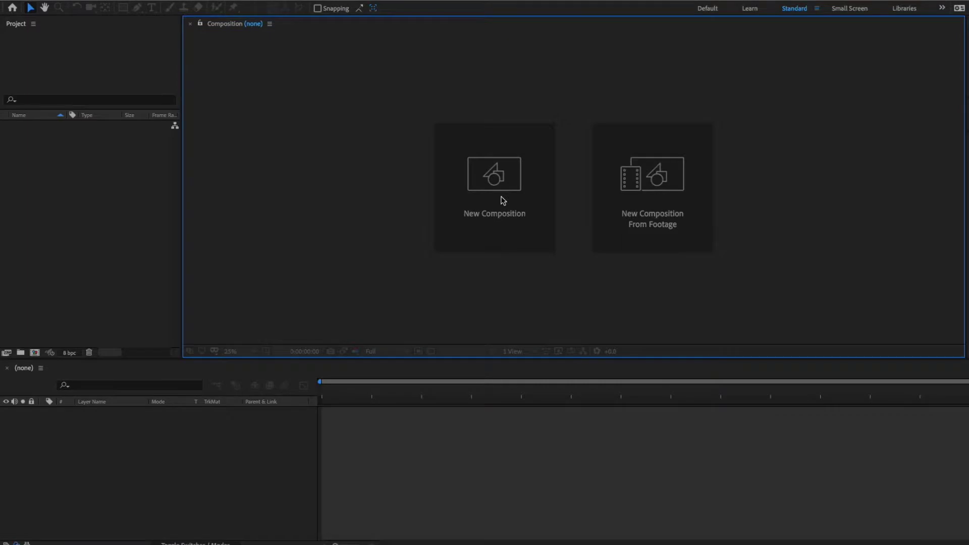
click(500, 189)
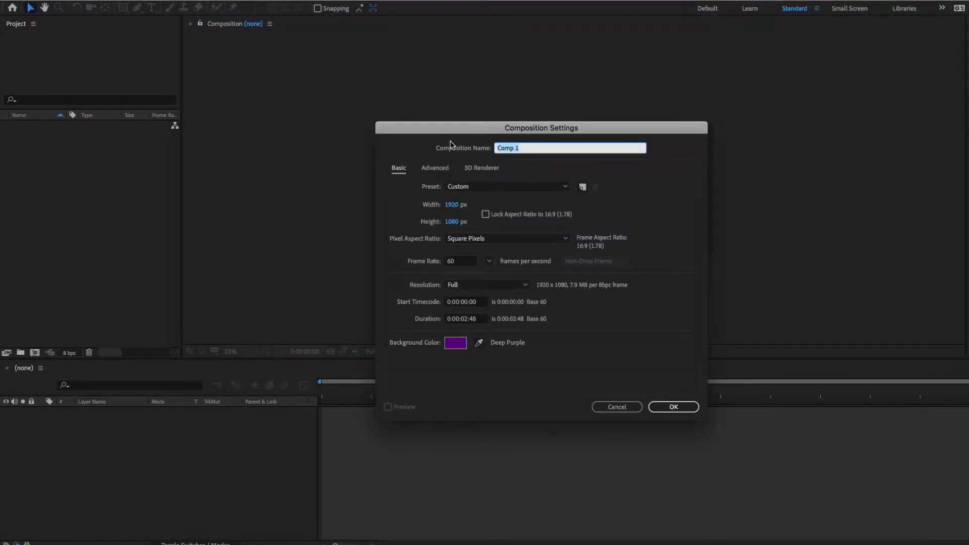
text(Text Reav)
key(BackSpace)
key(BackSpace)
text(veal)
click(675, 407)
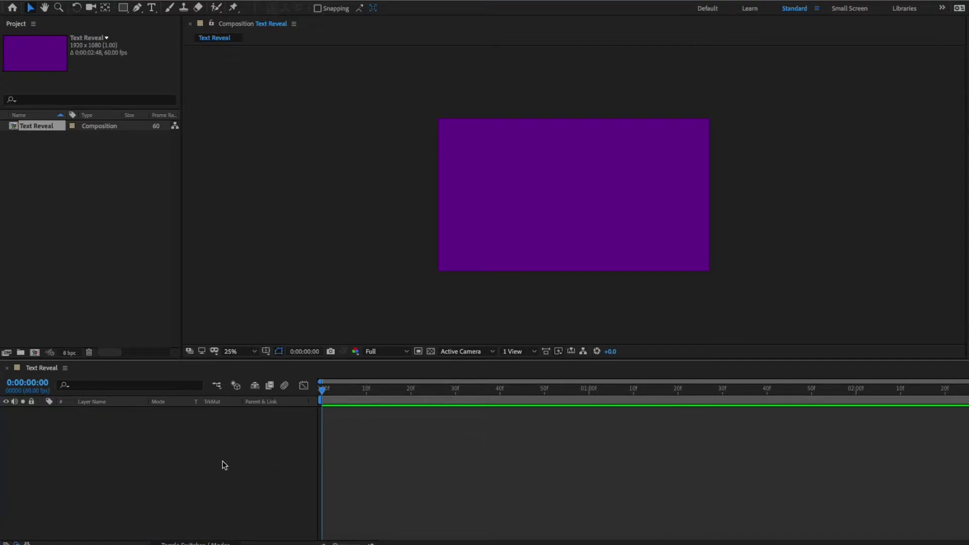
- Add a new text layer reading 'TEXT REVEAL'
right_click(240, 441)
mouse_move(325, 428)
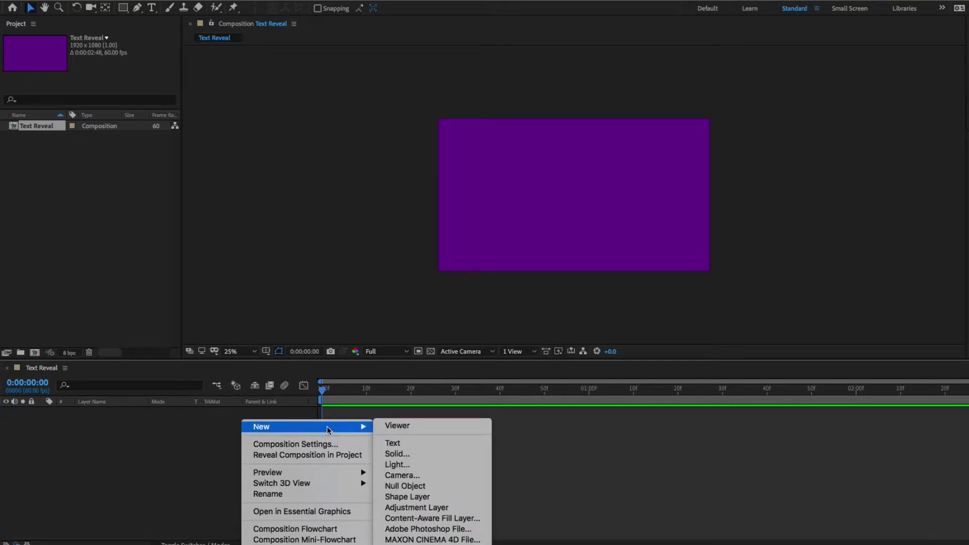
click(417, 444)
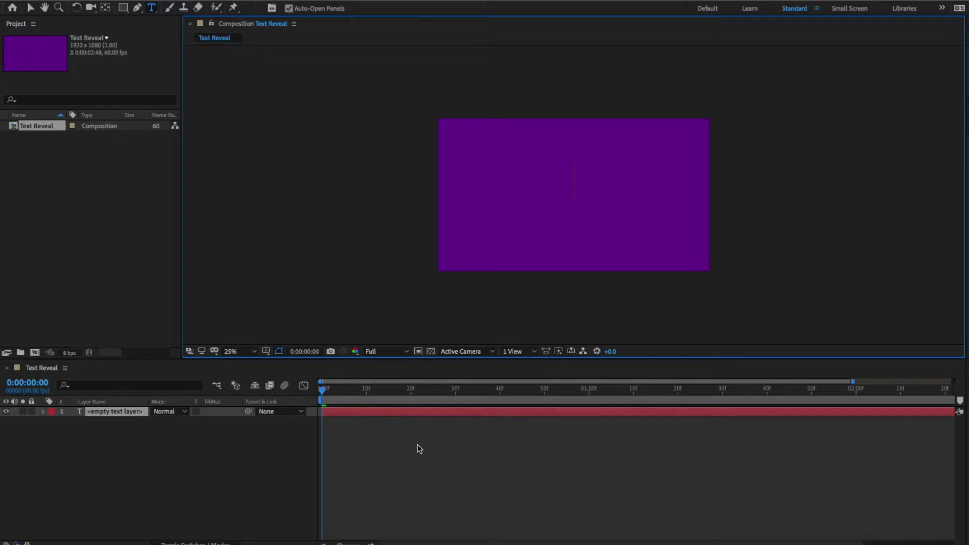
text(te)
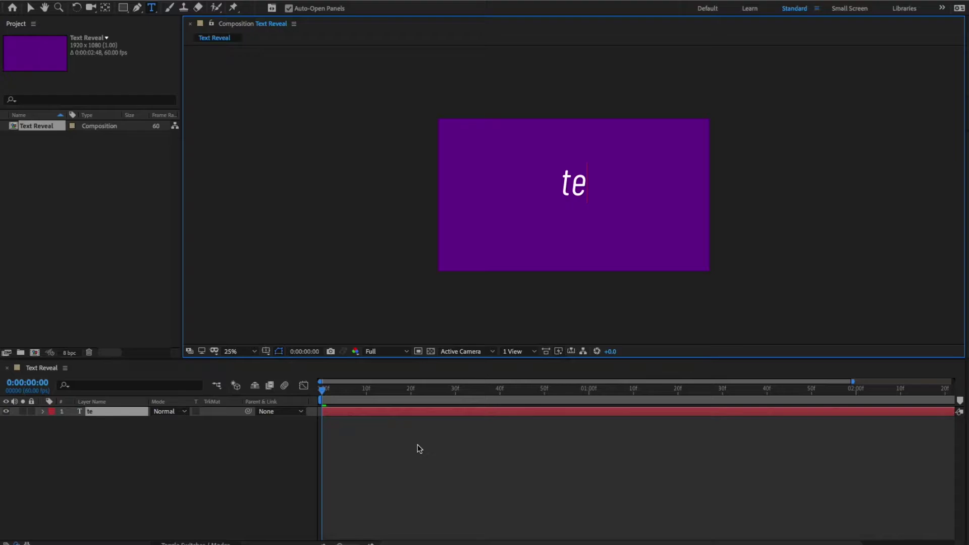
key(BackSpace)
key(BackSpace)
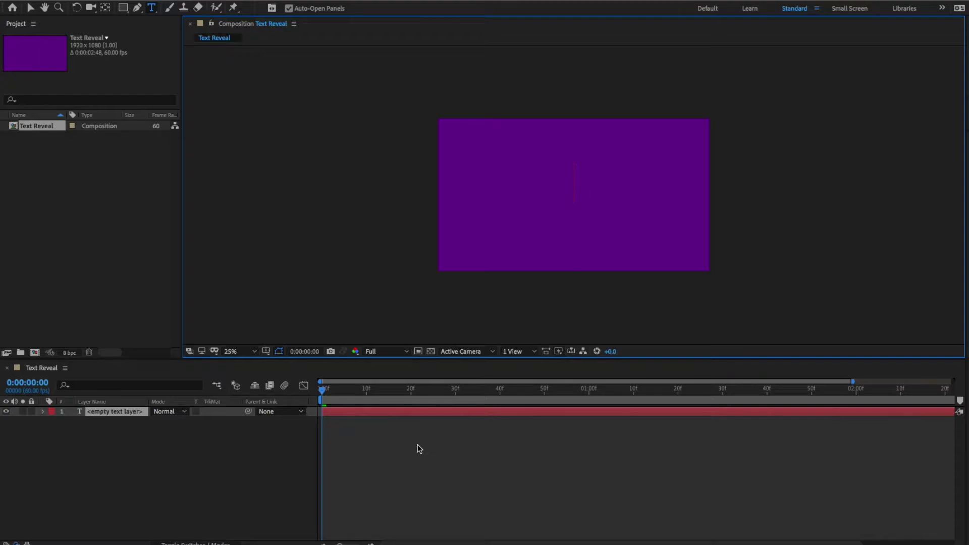
text(TEXT )
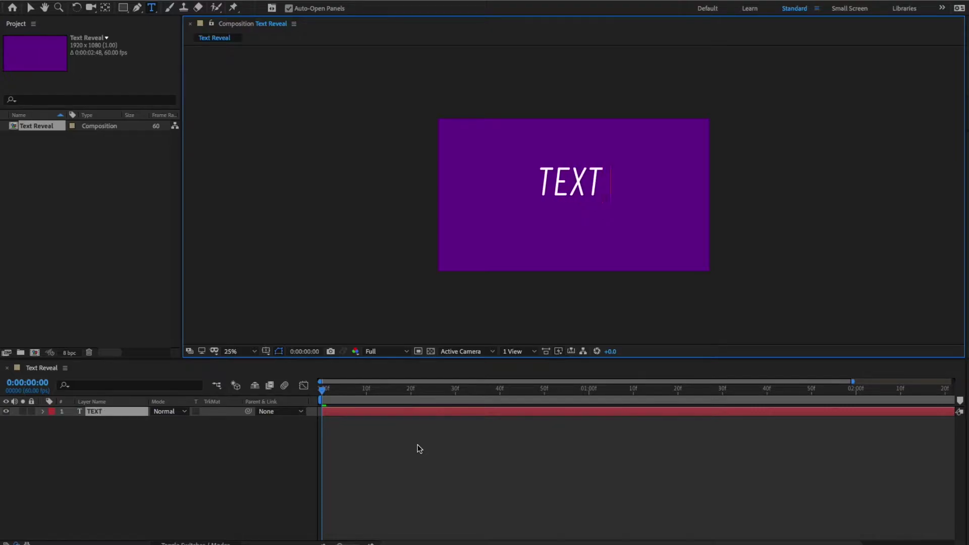
text(REVEAL)
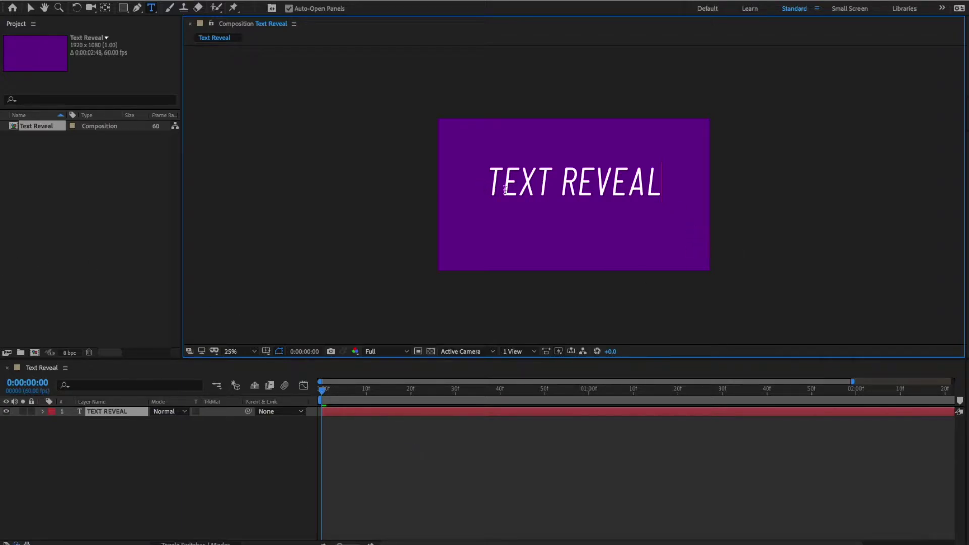
- Center the anchor point on the title and place TEXT REVEAL near the frame's middle
click(31, 8)
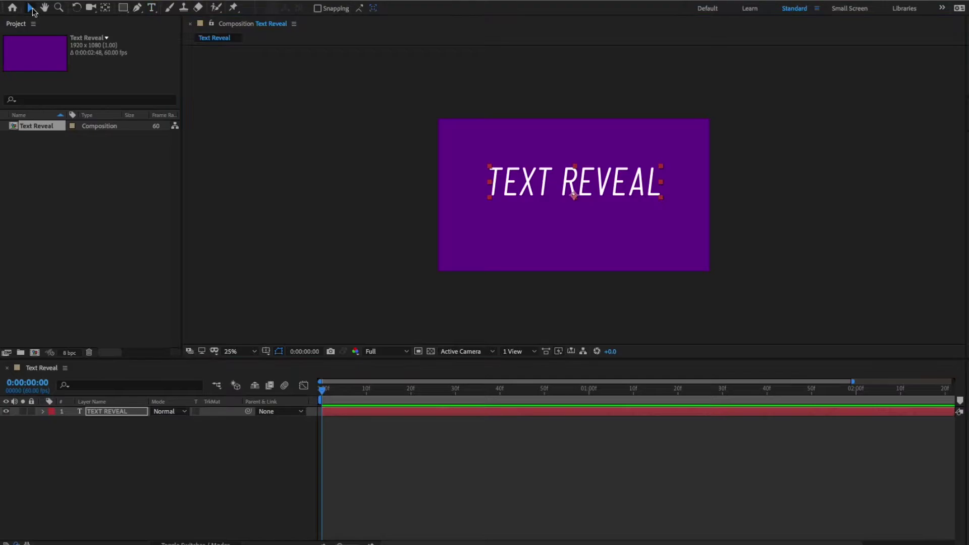
drag(614, 182, 612, 205)
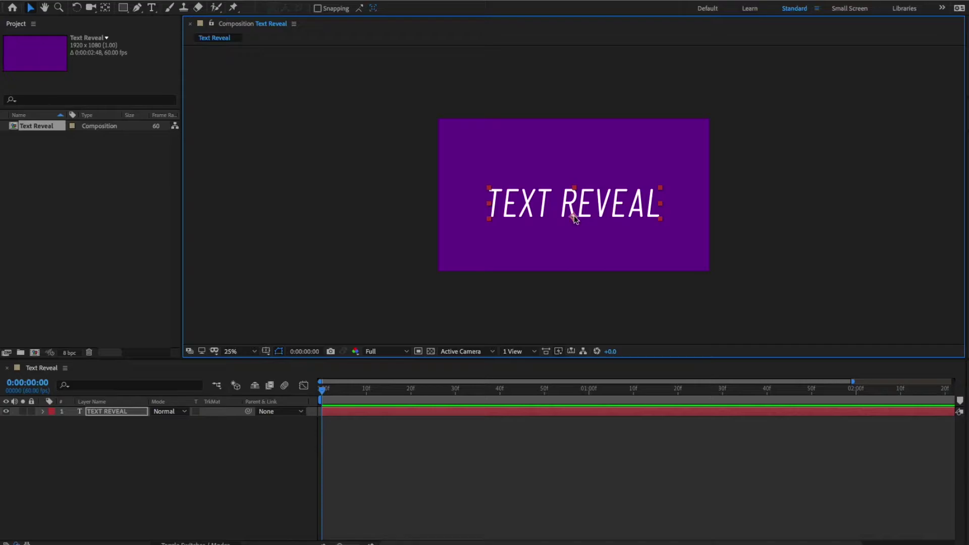
key(y)
drag(575, 220, 572, 203)
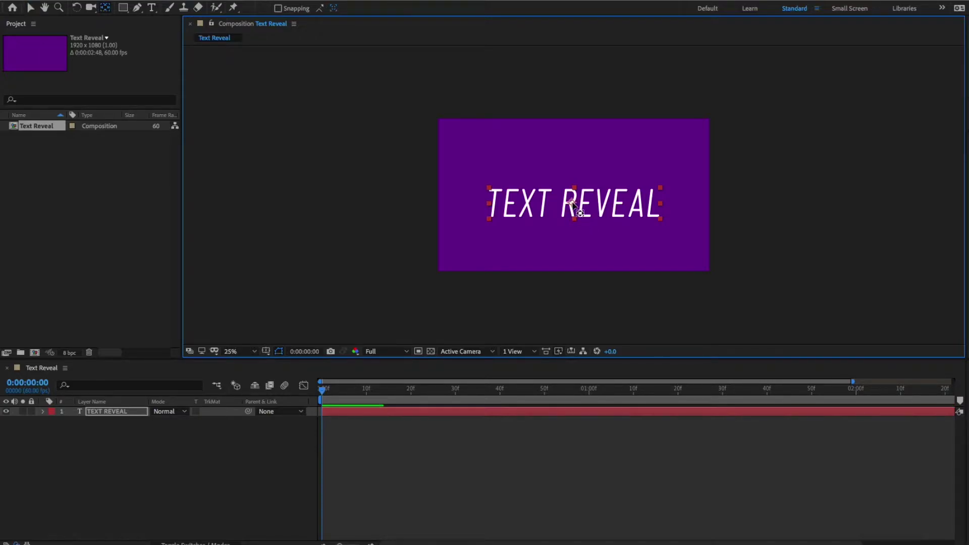
click(499, 449)
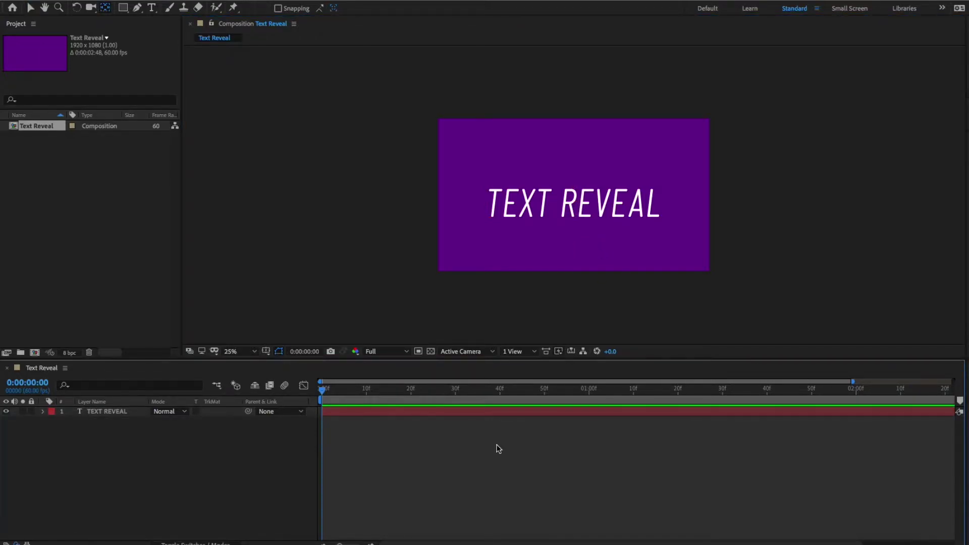
click(29, 8)
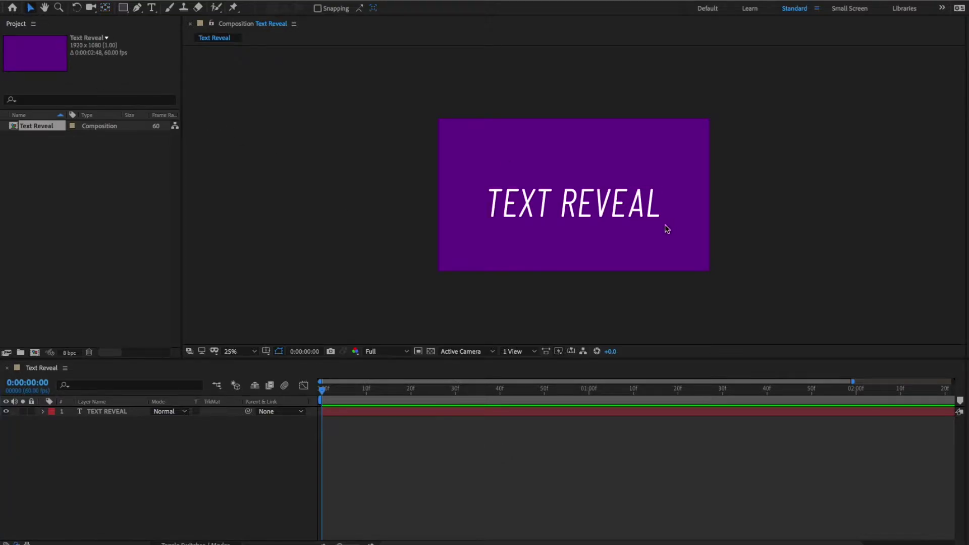
drag(624, 214, 620, 206)
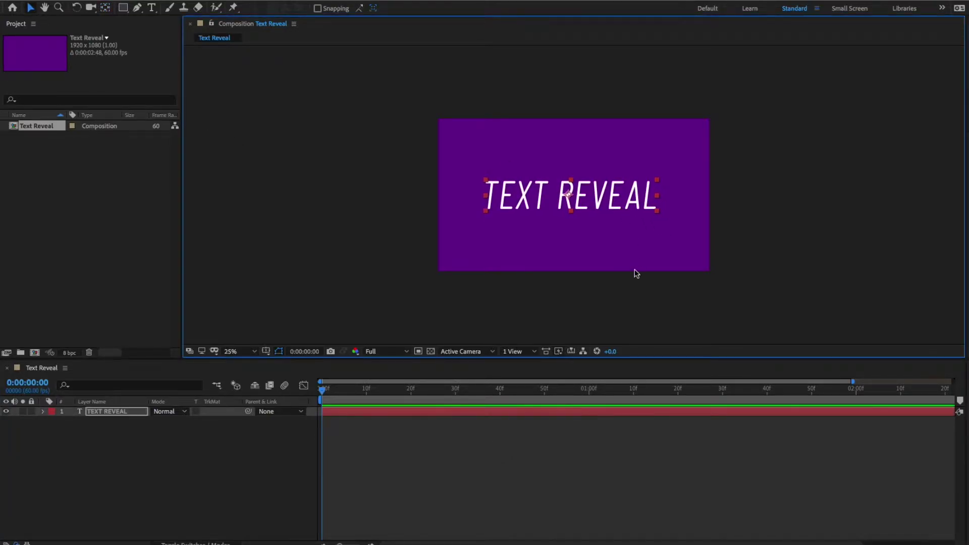
- With the Pen tool, draw a closed, slightly slanted four-corner white shape around the title
click(606, 235)
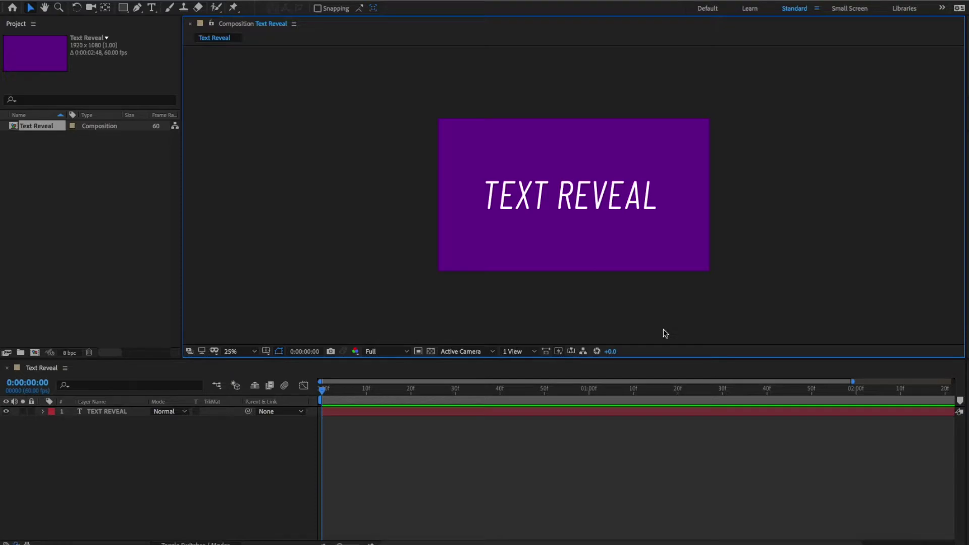
click(140, 469)
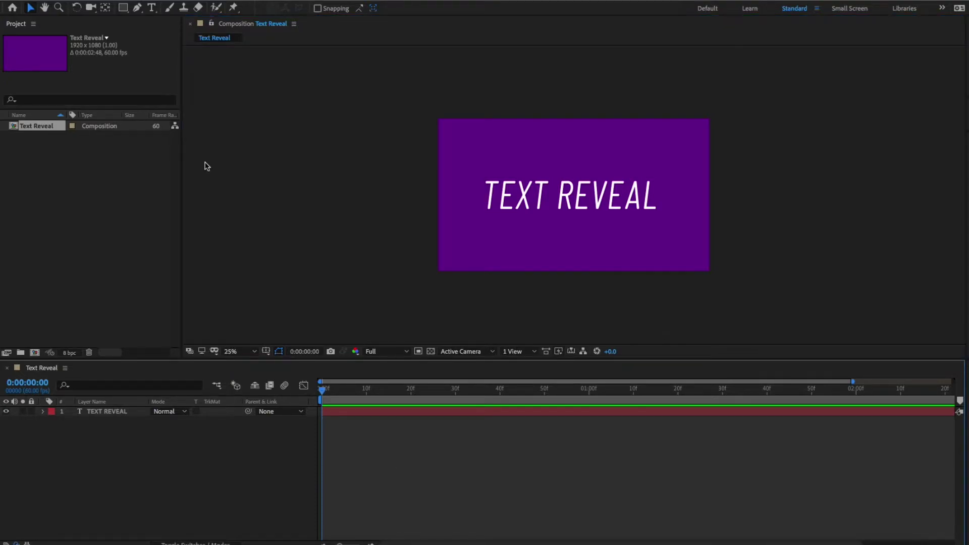
click(136, 8)
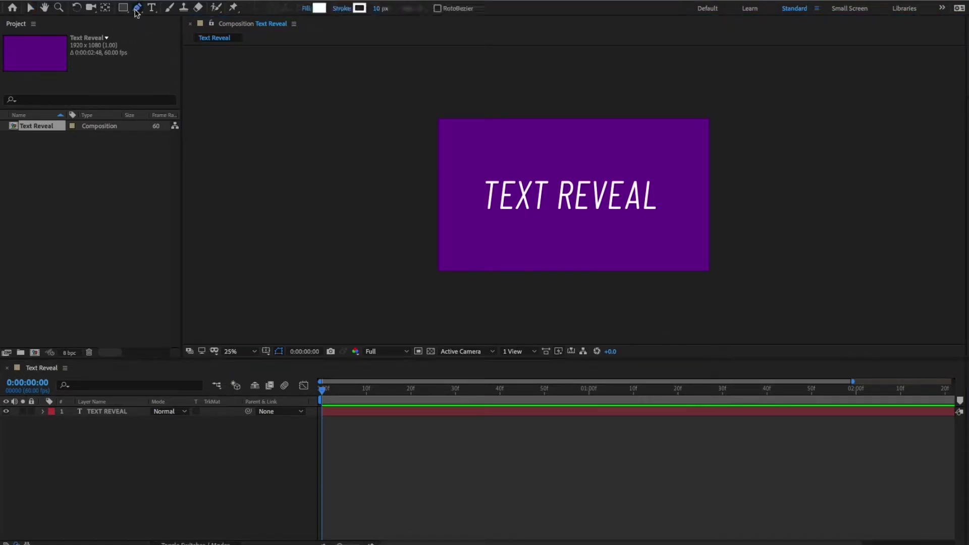
click(481, 178)
click(482, 215)
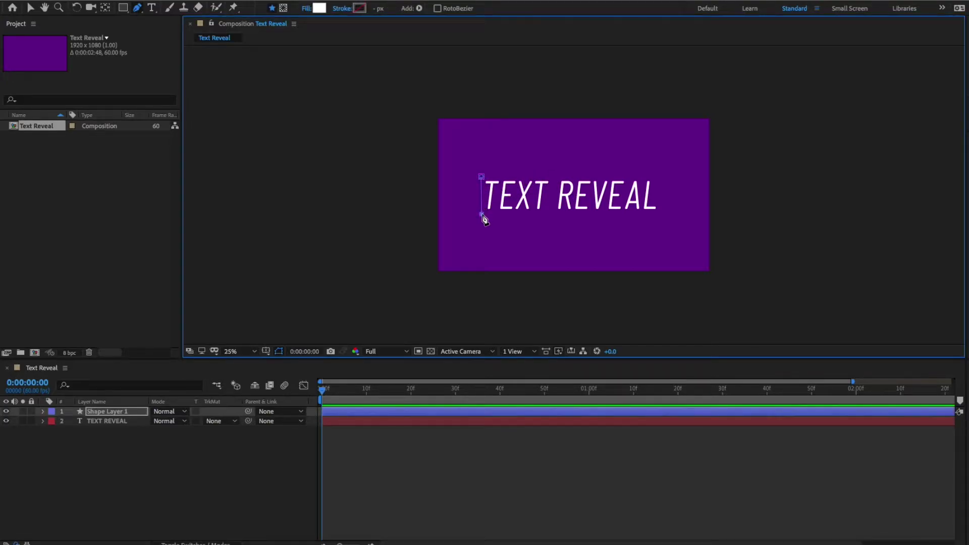
click(664, 217)
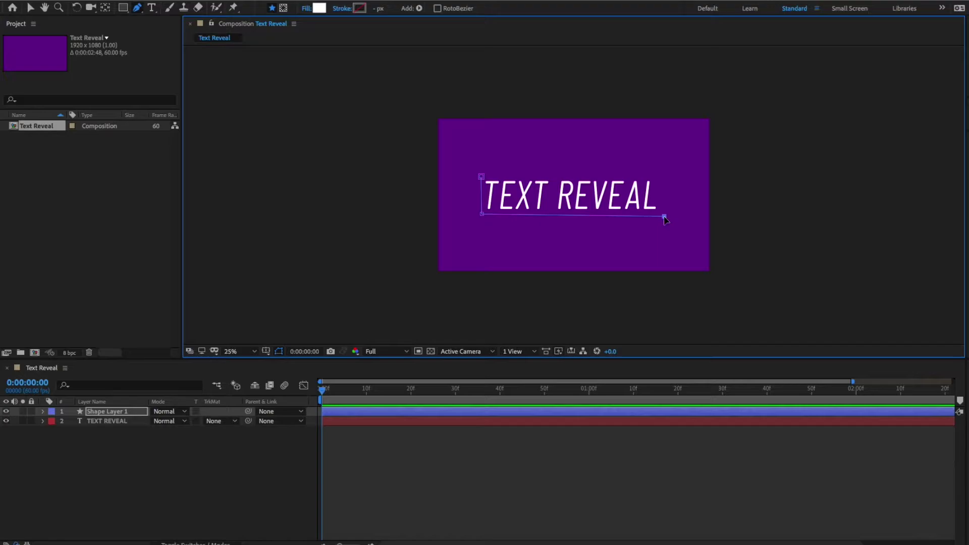
click(664, 173)
click(482, 177)
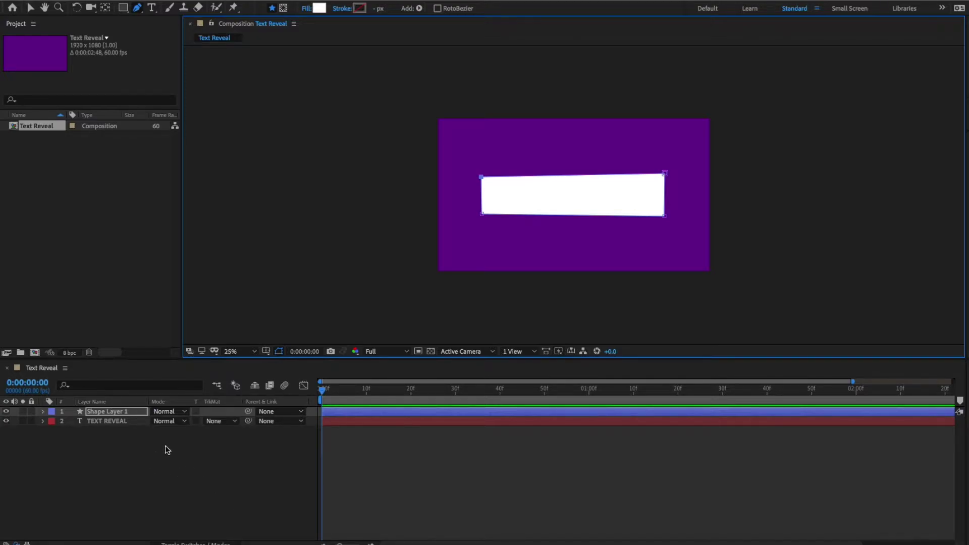
- Set TEXT REVEAL's track matte to Alpha Matte 'Shape Layer 1'
click(226, 422)
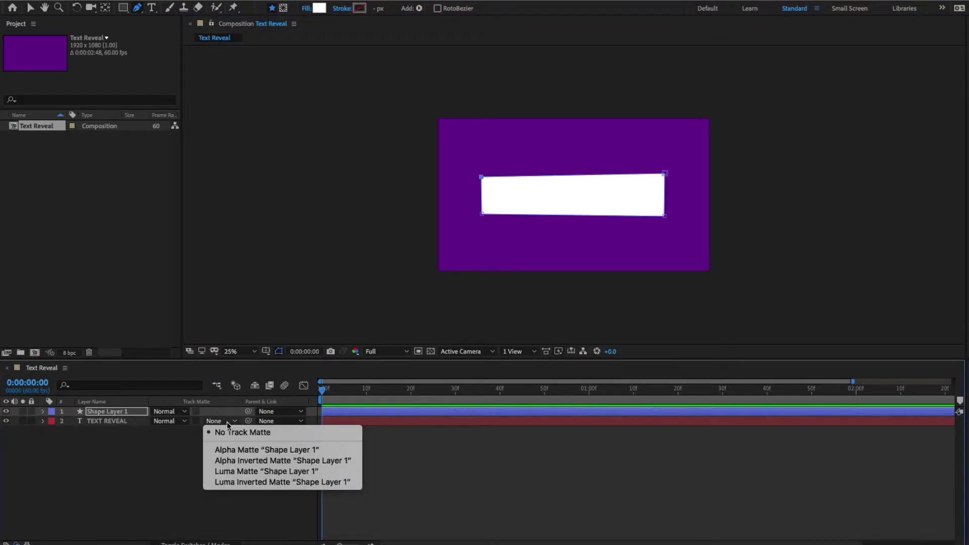
click(244, 450)
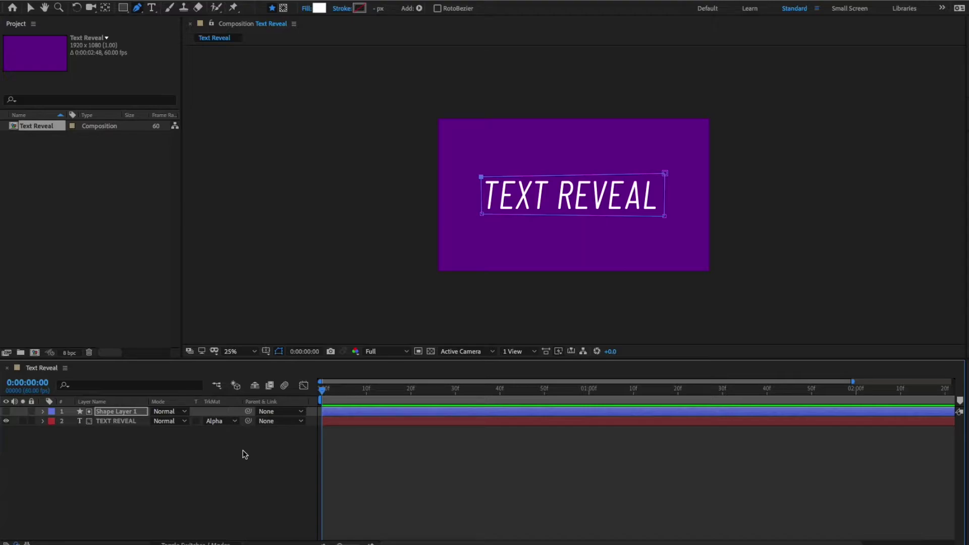
- Show TEXT REVEAL's Transform properties and add a Position keyframe
click(43, 422)
click(53, 441)
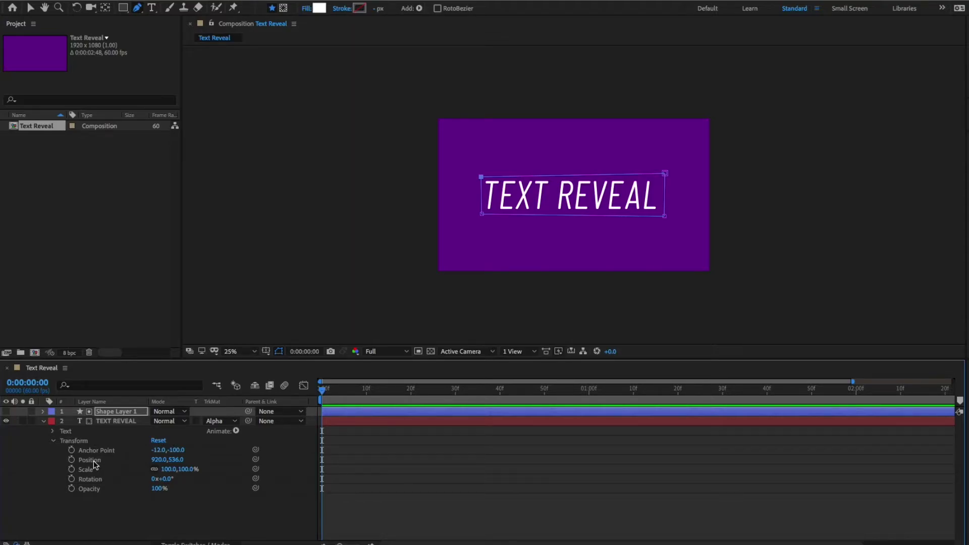
click(72, 459)
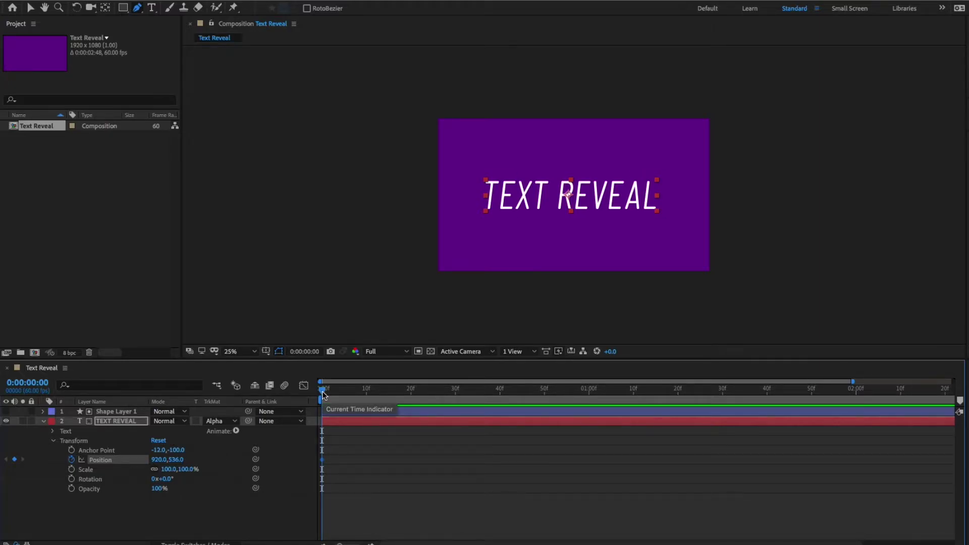
- Move the Position keyframe to 40 frames and return the time indicator to frame 0
mouse_move(323, 394)
mouse_down()
mouse_move(402, 395)
mouse_move(322, 395)
mouse_up()
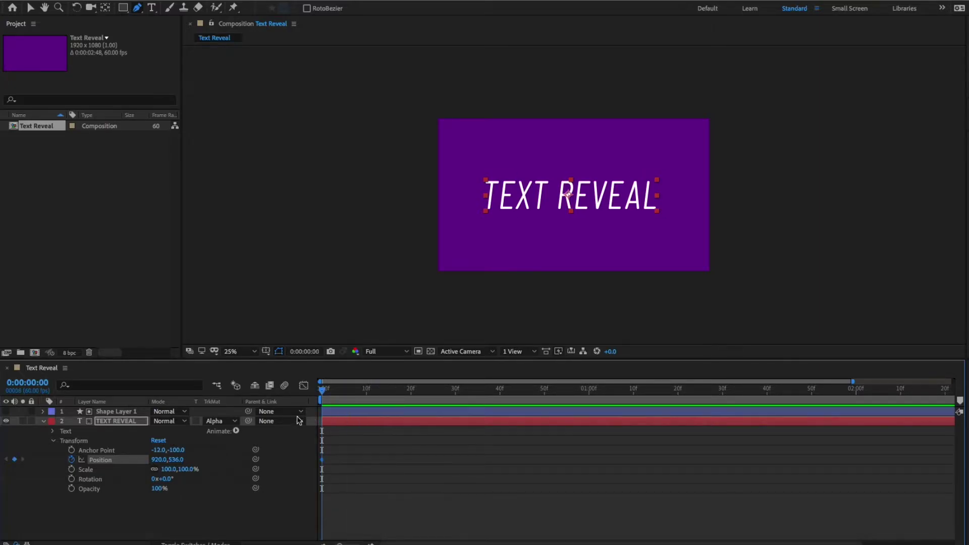
click(544, 390)
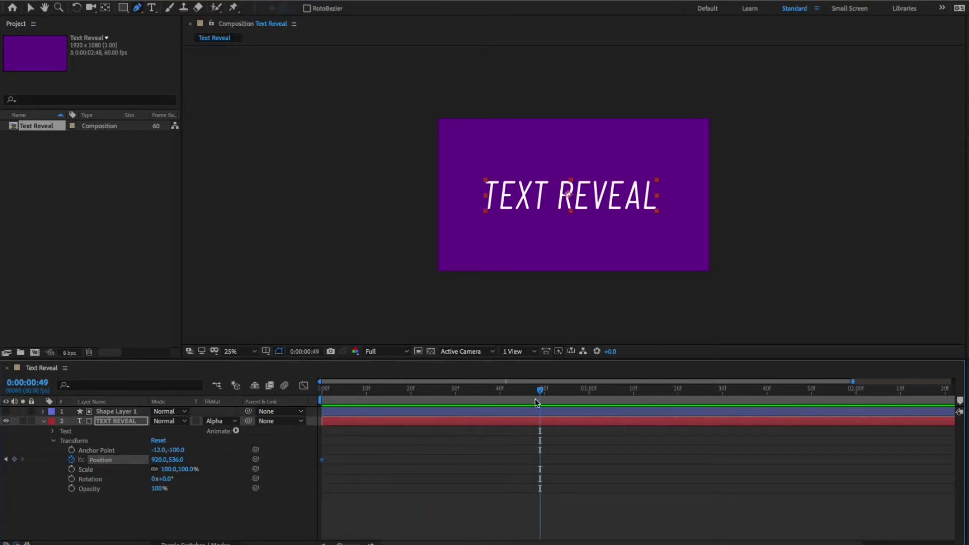
drag(544, 390, 500, 390)
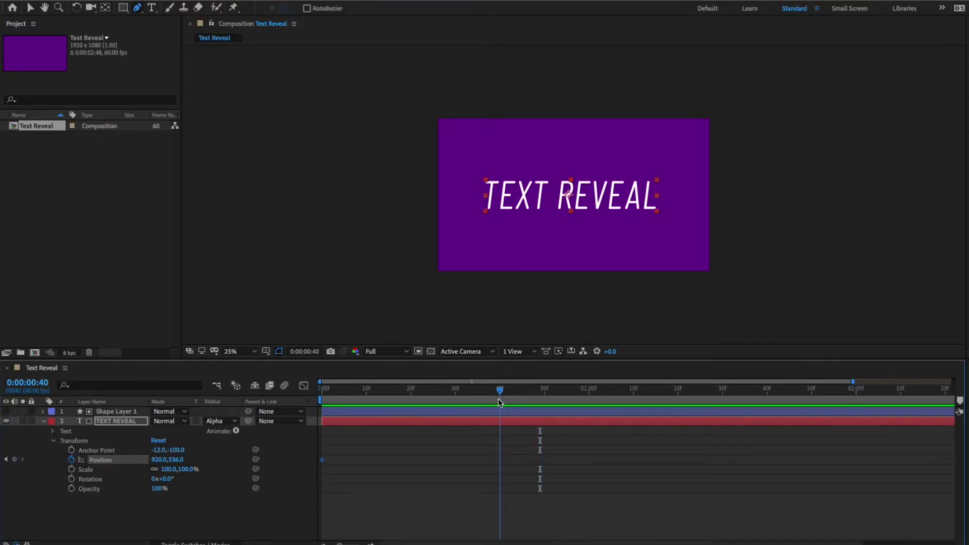
drag(321, 459, 499, 463)
drag(502, 393, 268, 420)
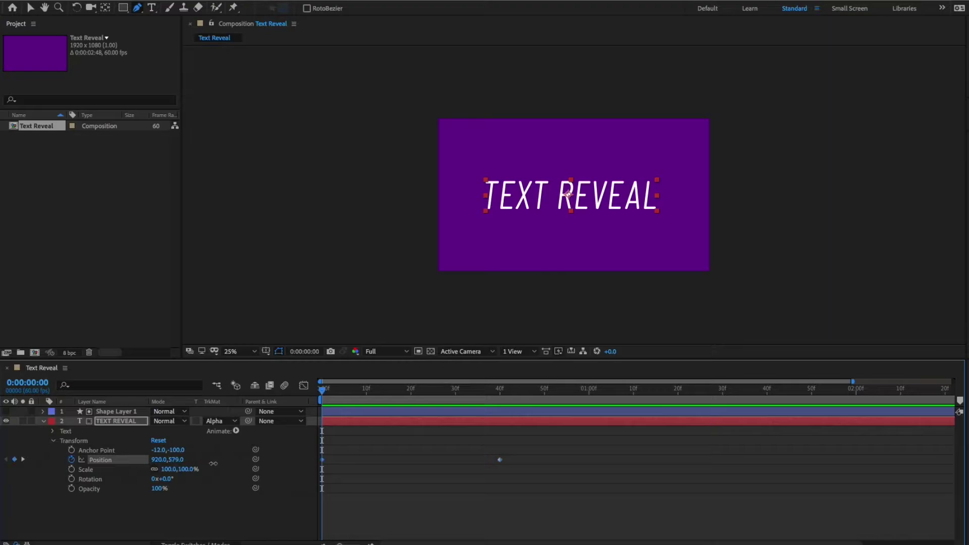
- Lower the text to Position Y 839 at frame 0 and preview the rise
drag(175, 463, 351, 461)
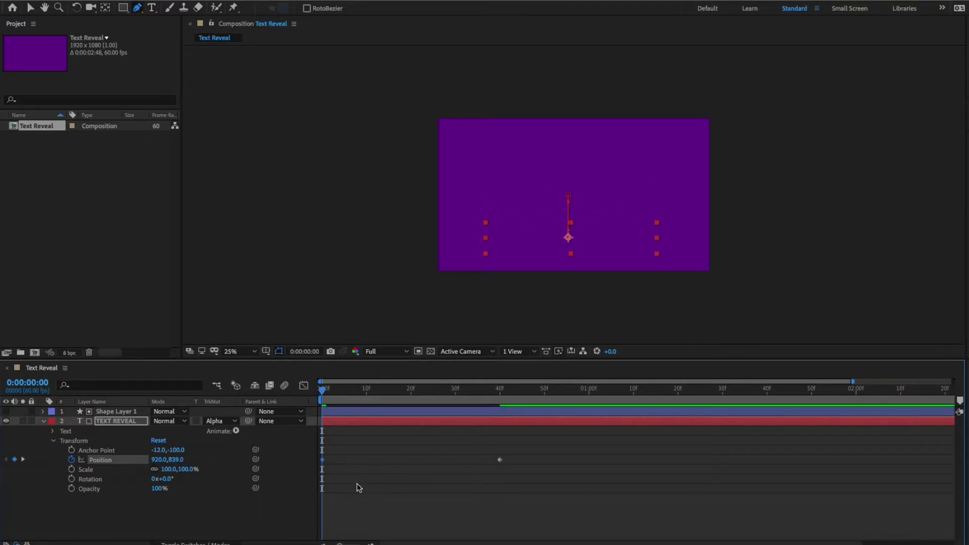
key(space)
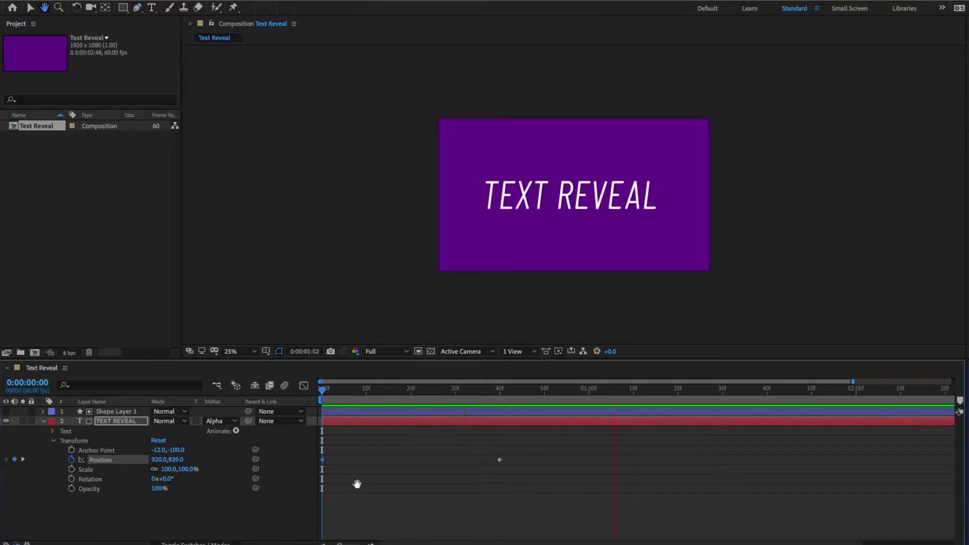
key(space)
drag(322, 460, 378, 461)
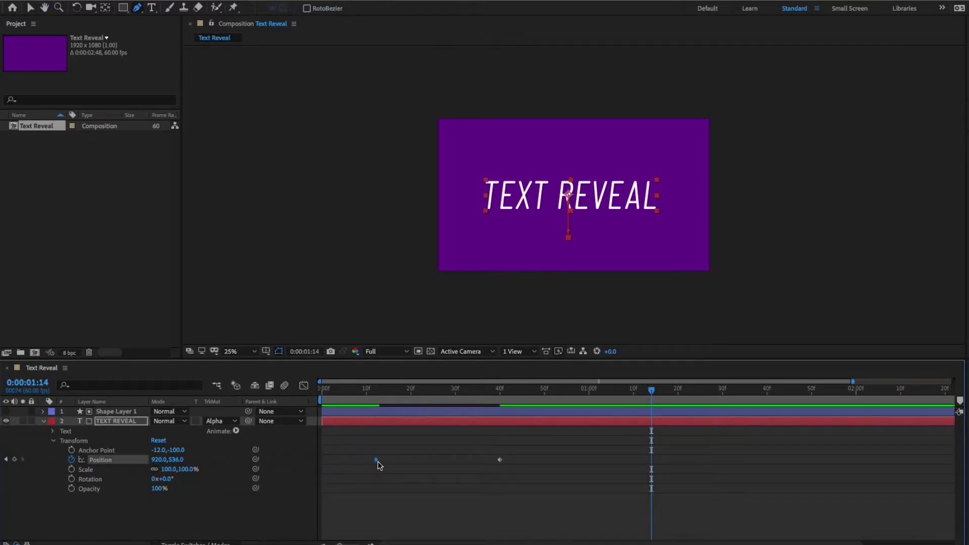
key(space)
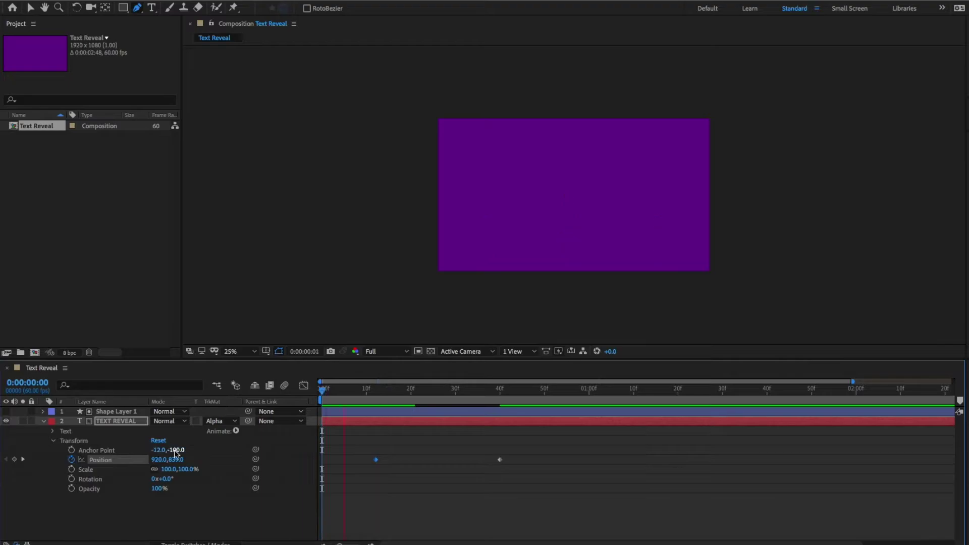
key(space)
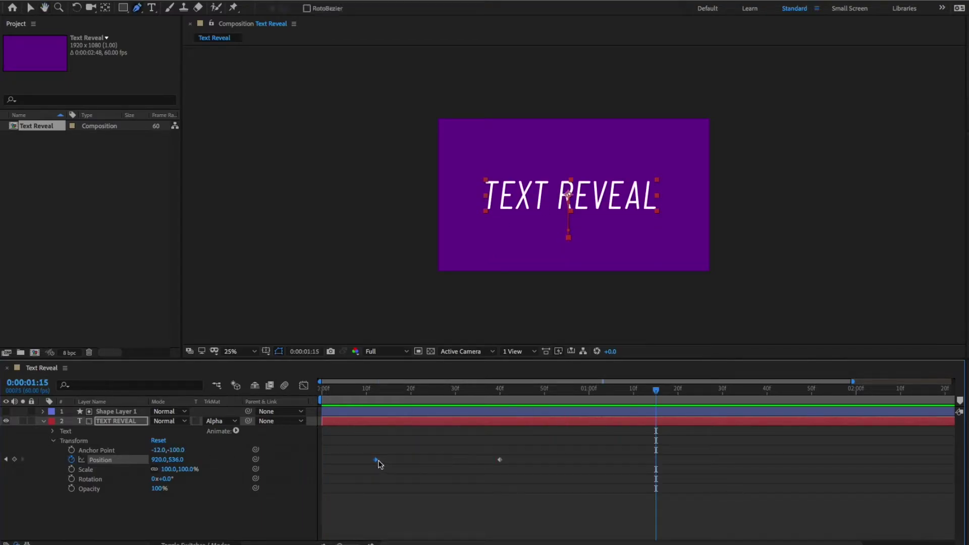
- Shift the first Position keyframe later, to just before 20f, previewing the timing
click(382, 463)
drag(376, 460, 385, 460)
key(space)
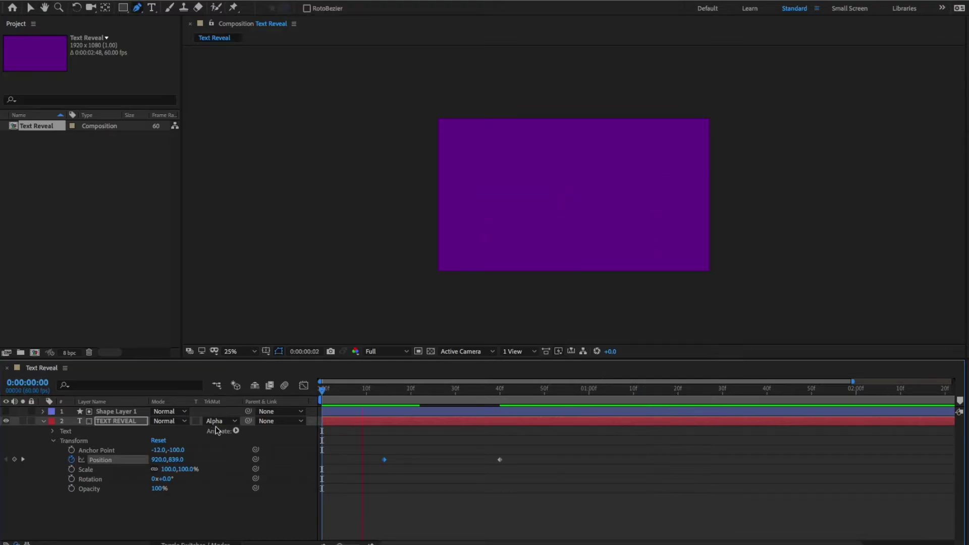
key(space)
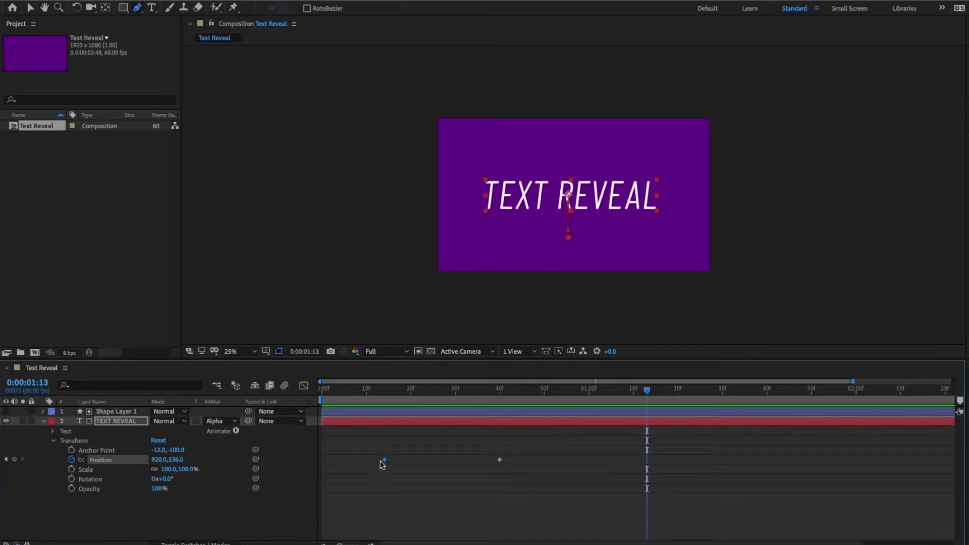
drag(384, 460, 398, 460)
key(space)
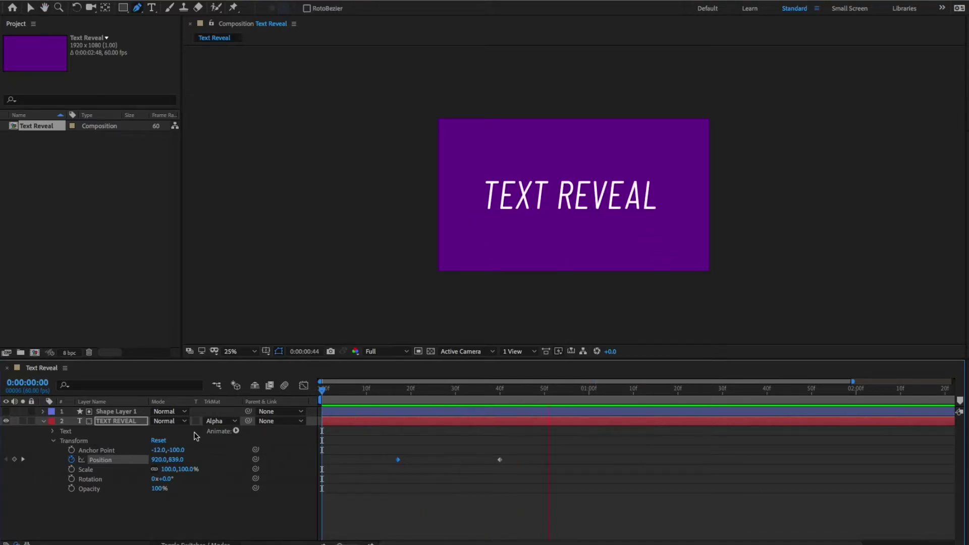
key(space)
- Apply Easy Ease to both Position keyframes
drag(535, 444, 390, 480)
right_click(501, 461)
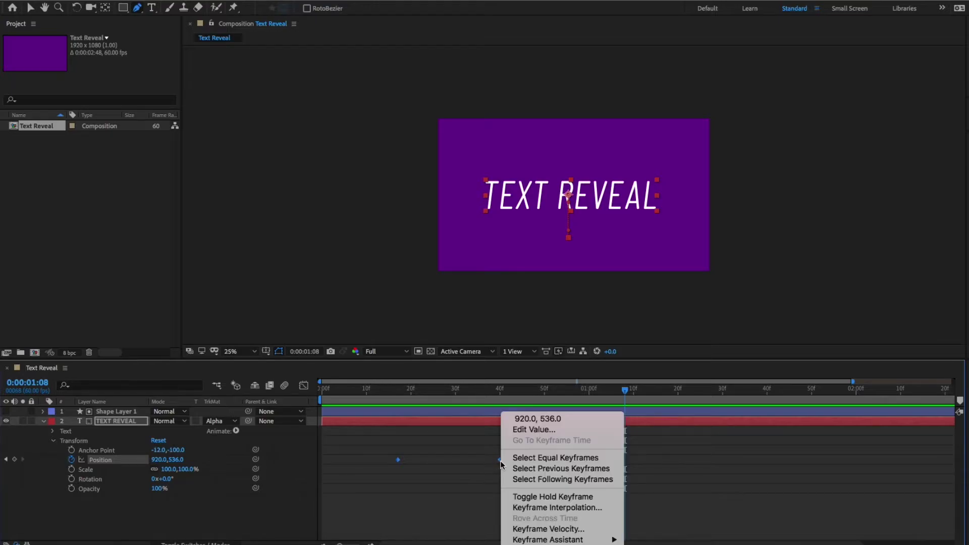
mouse_move(606, 540)
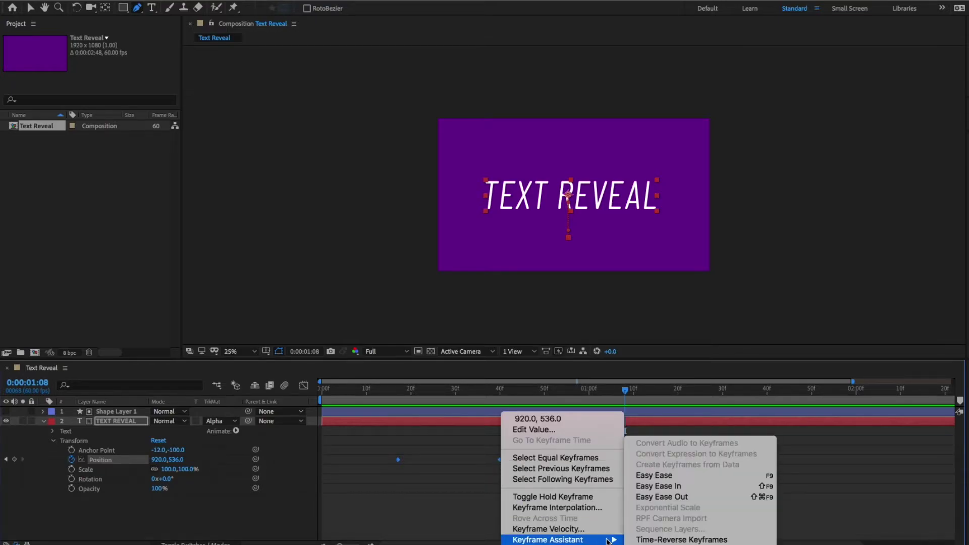
click(693, 478)
drag(625, 391, 344, 411)
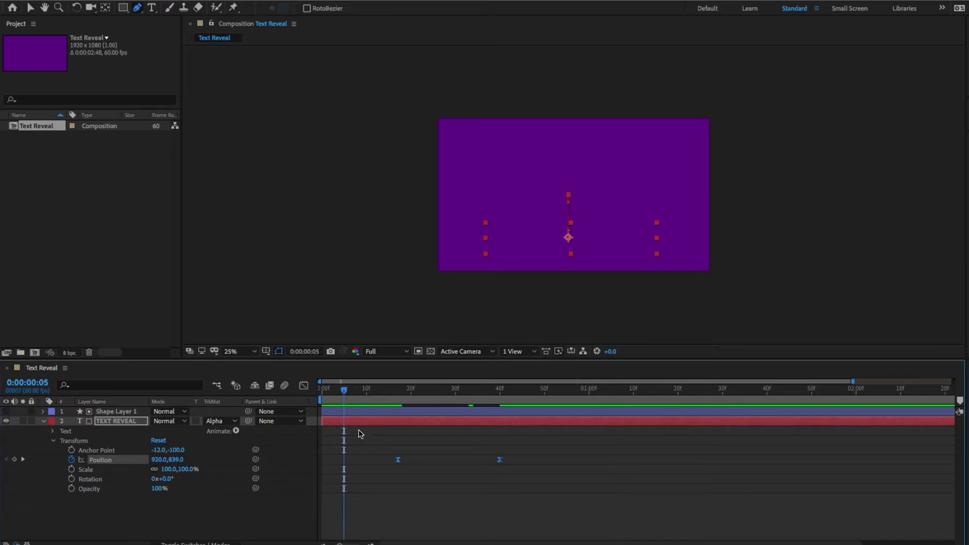
- In the Graph Editor, lengthen the first keyframe's speed handle so the rise peaks near 40f
key(space)
key(space)
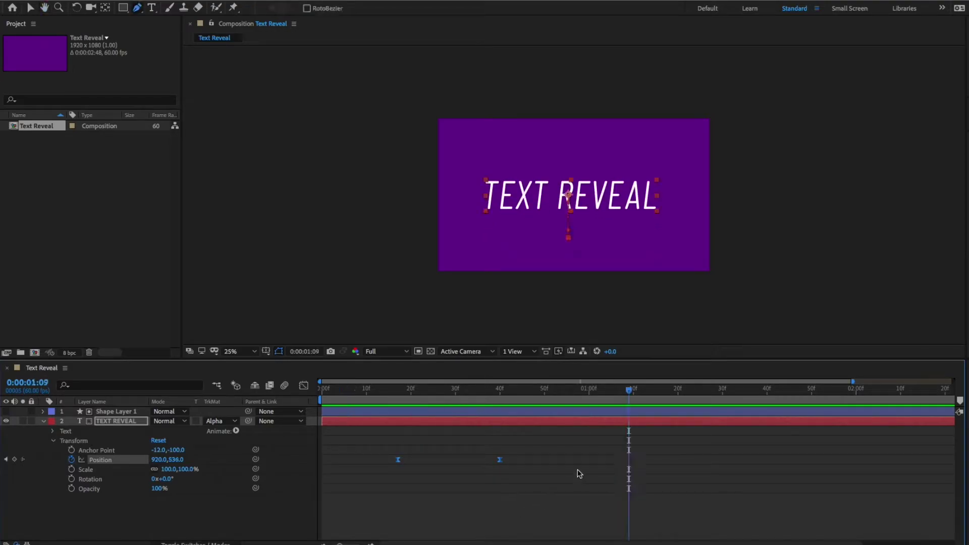
drag(629, 394, 500, 399)
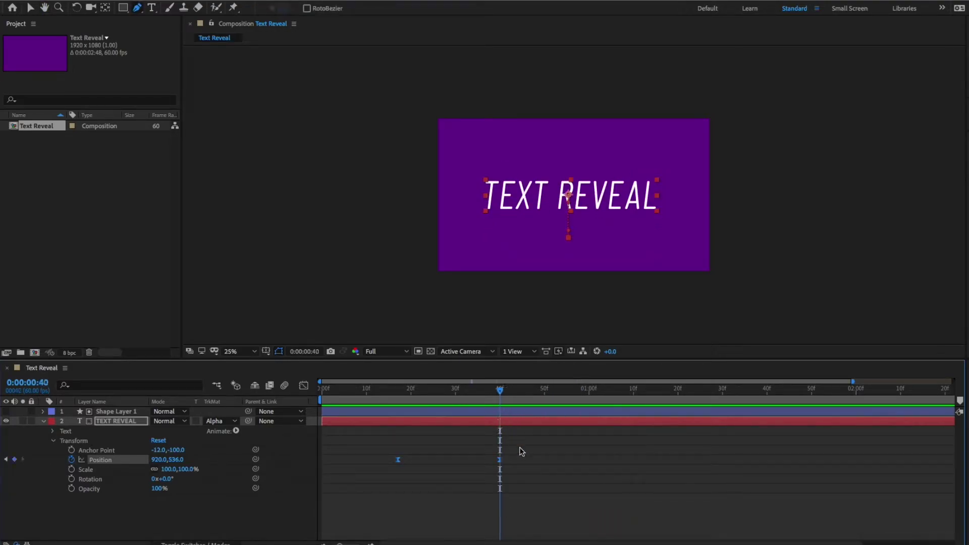
drag(522, 448, 391, 477)
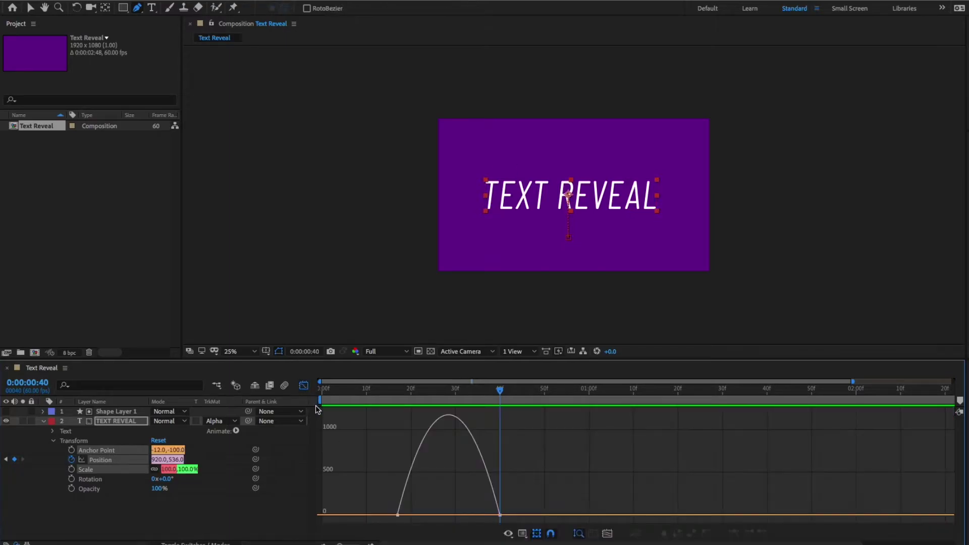
click(303, 386)
click(31, 7)
click(402, 516)
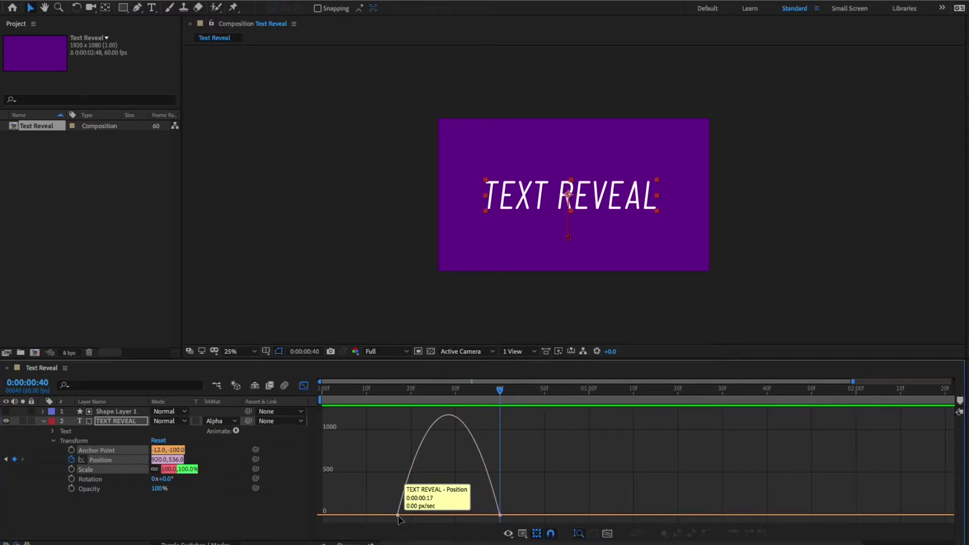
drag(415, 516, 439, 514)
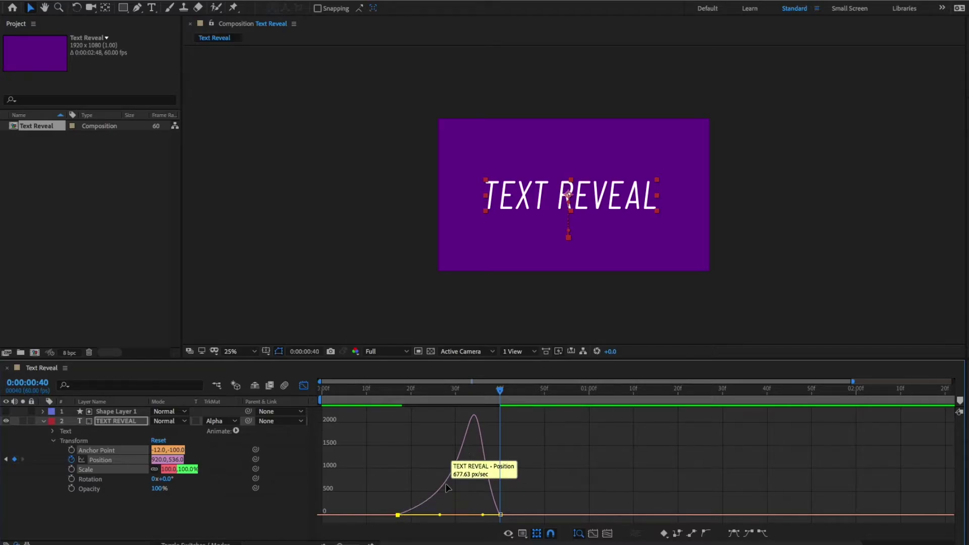
click(303, 385)
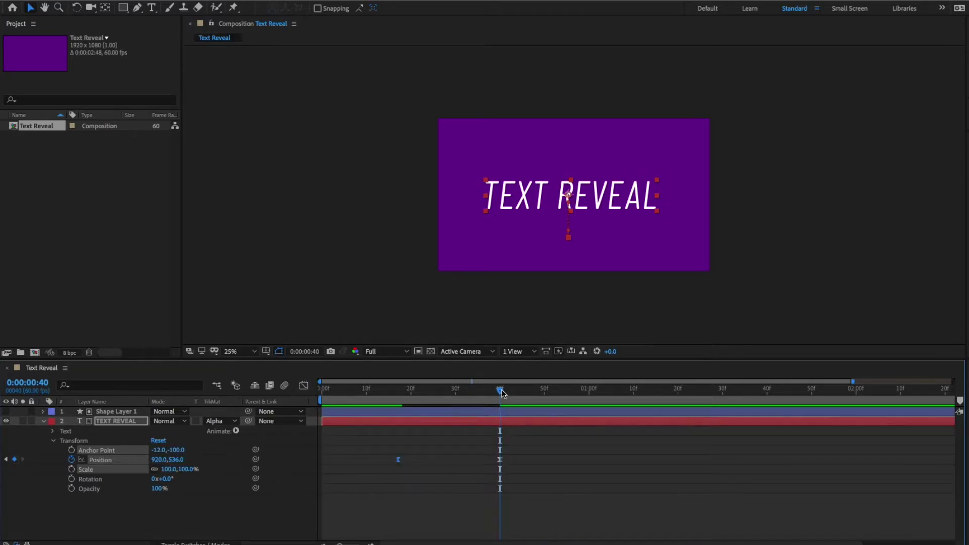
- Preview the eased TEXT REVEAL rise from frame 0 a couple of times
drag(499, 390, 321, 390)
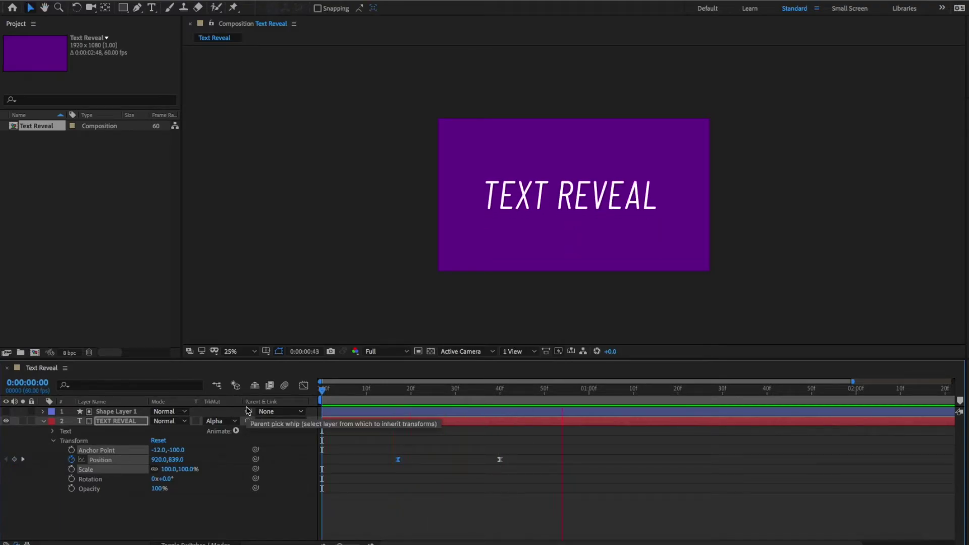
key(space)
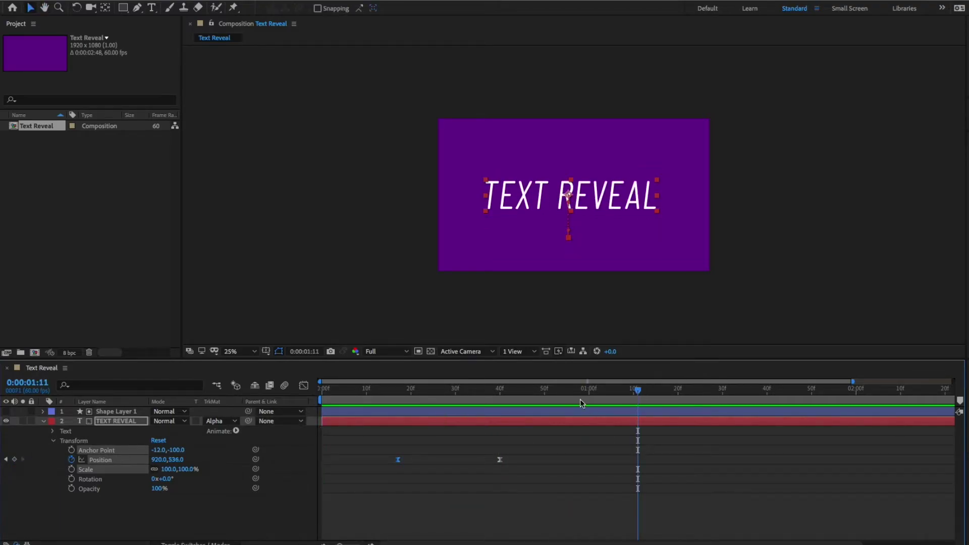
key(Home)
key(space)
key(space)
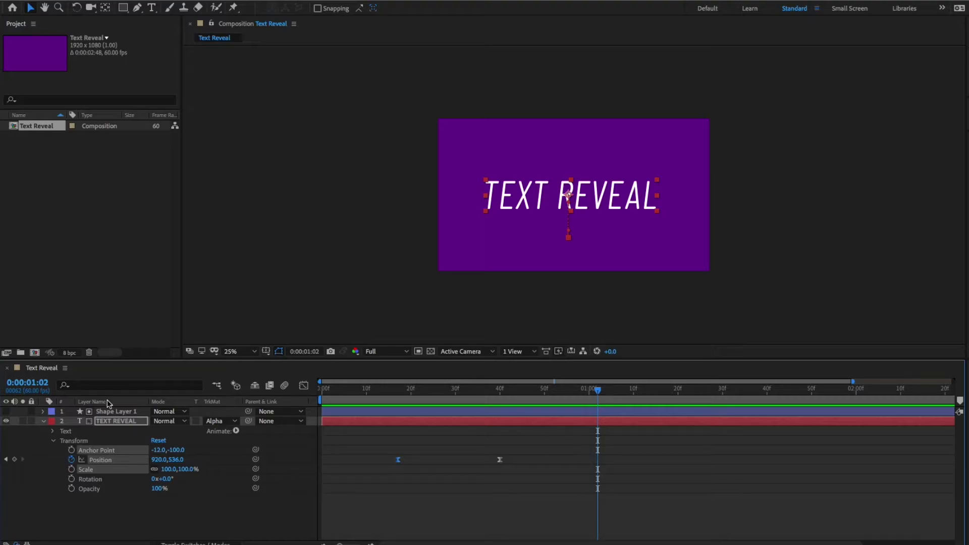
- Collapse TEXT REVEAL, then select it and Shape Layer 1 together and delete them
click(43, 422)
click(126, 464)
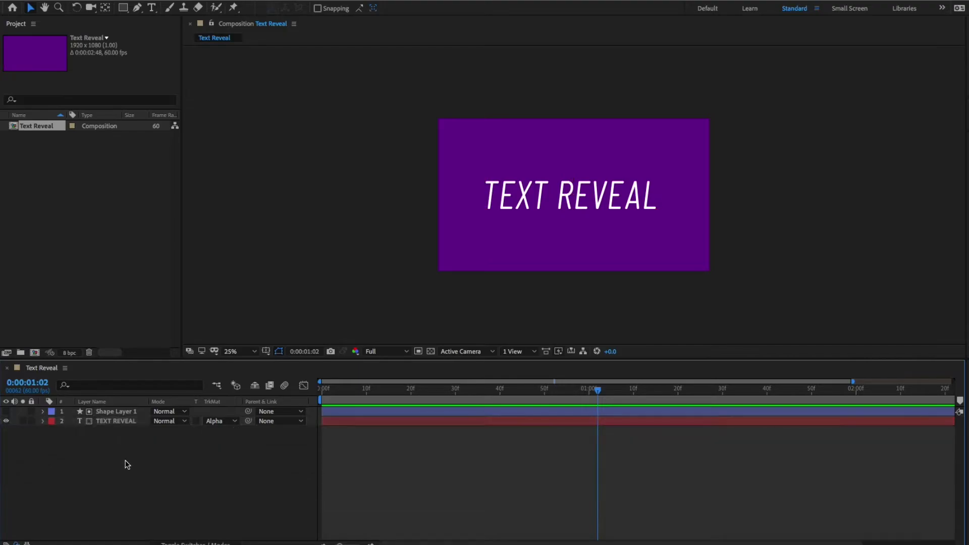
drag(204, 480, 57, 411)
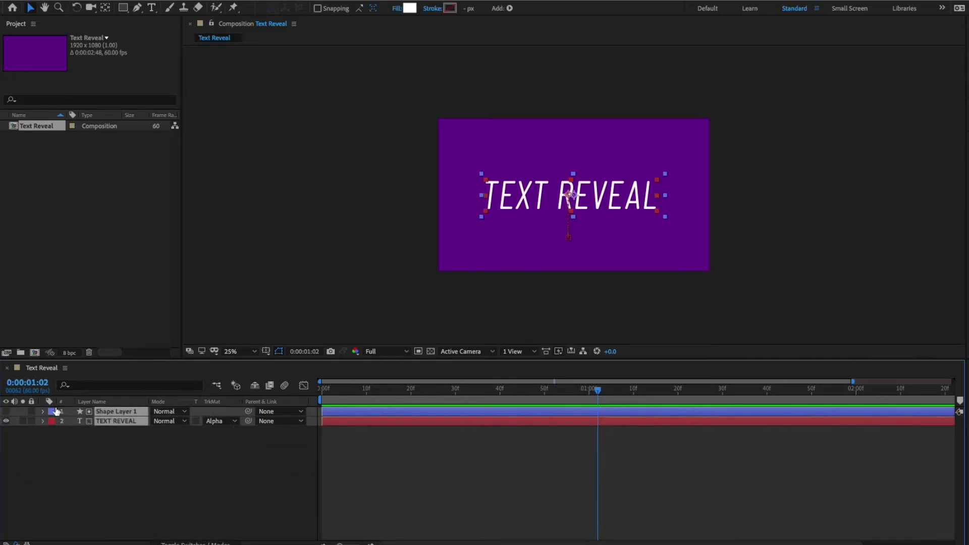
key(Delete)
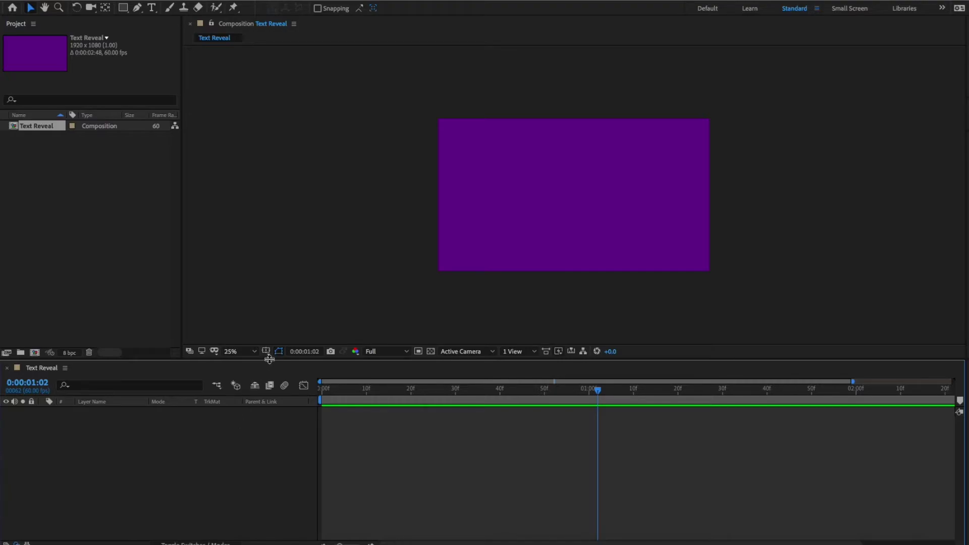
- Draw a two-point slanted line with the Pen tool and give it a 10 px stroke
click(138, 9)
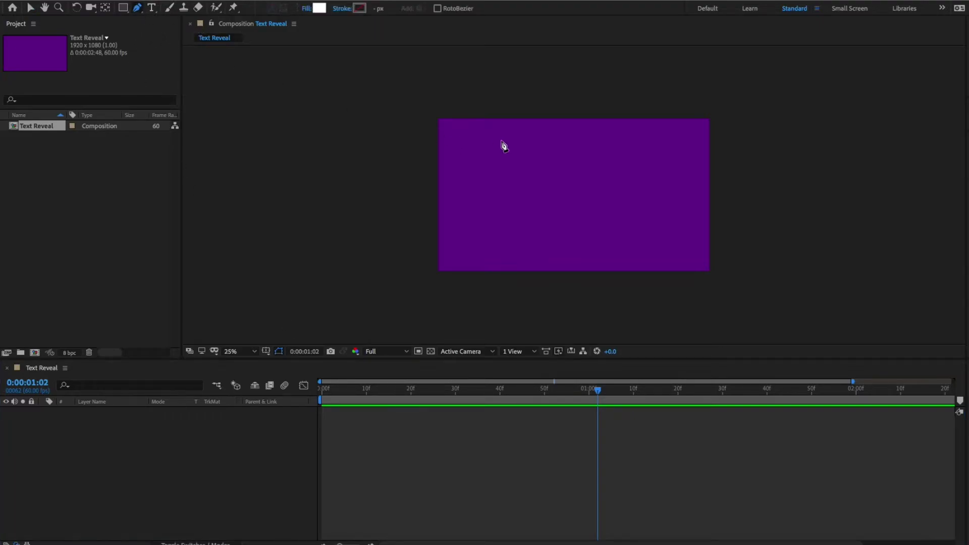
click(575, 158)
click(514, 230)
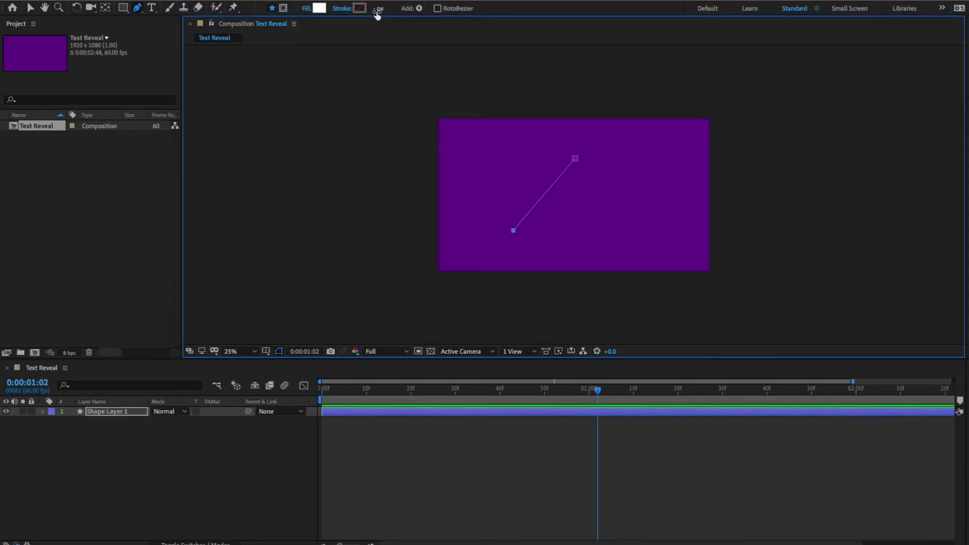
drag(377, 15, 379, 11)
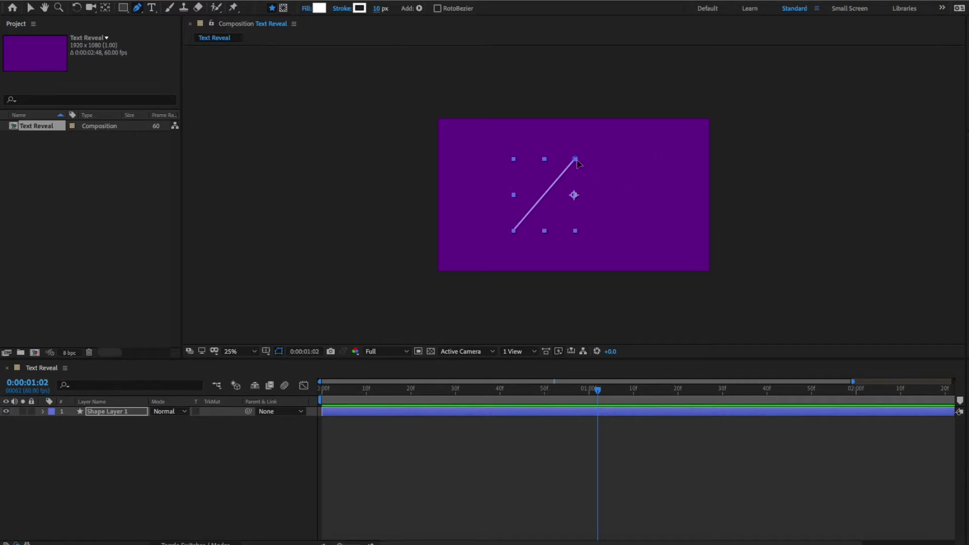
- Pull the line's top point up and left, then shift the whole line slightly right
drag(575, 159, 566, 150)
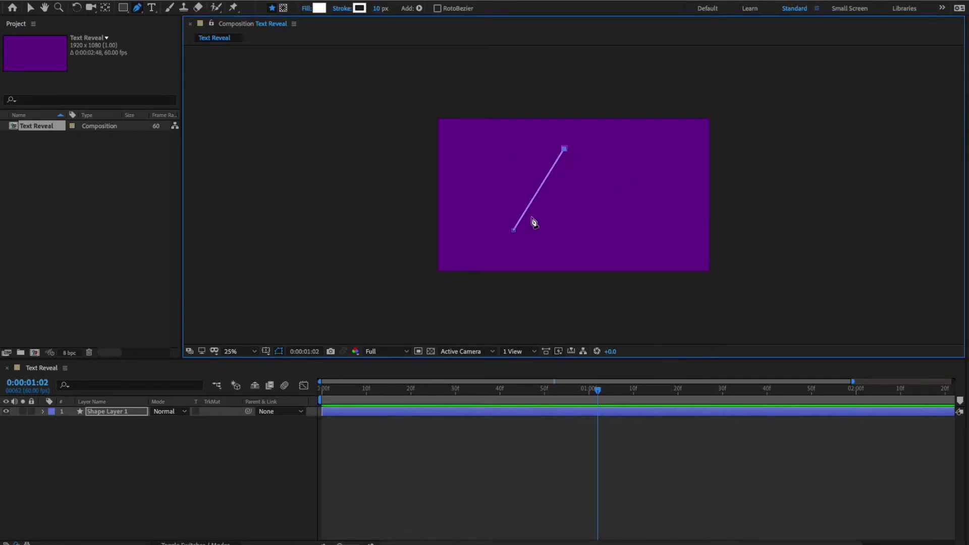
click(517, 234)
click(31, 7)
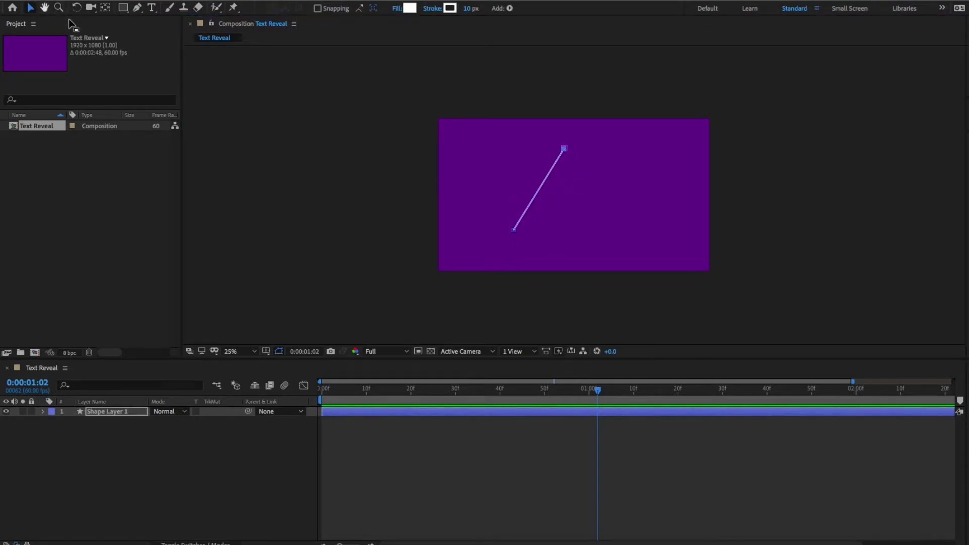
drag(538, 195, 562, 199)
click(276, 451)
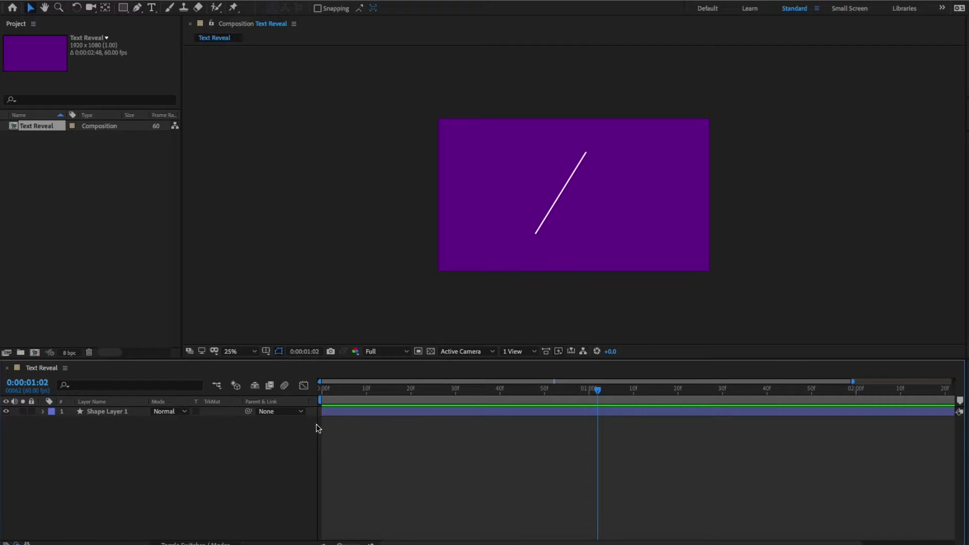
- Add a white 'REVEAL' text layer and place it just right of the slanted line's lower end
right_click(197, 463)
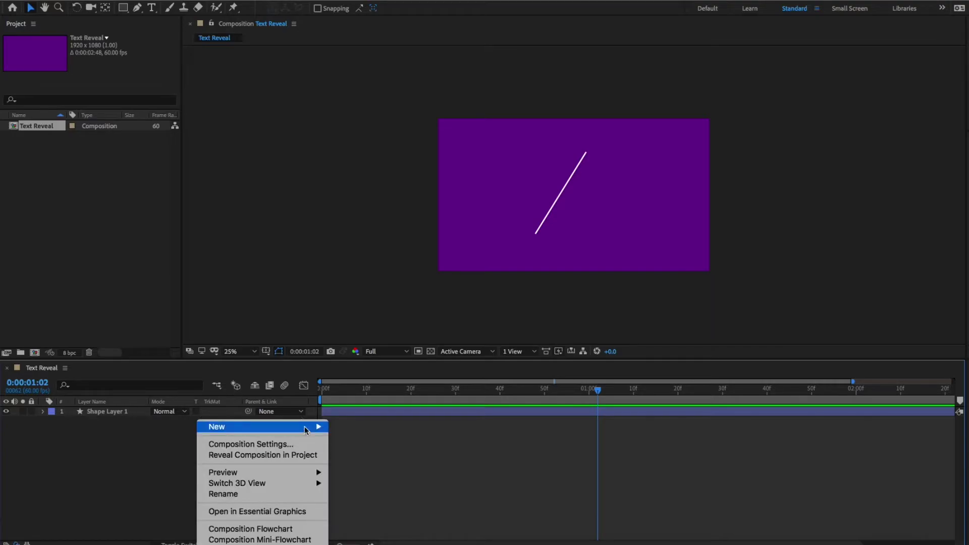
mouse_move(305, 428)
click(357, 444)
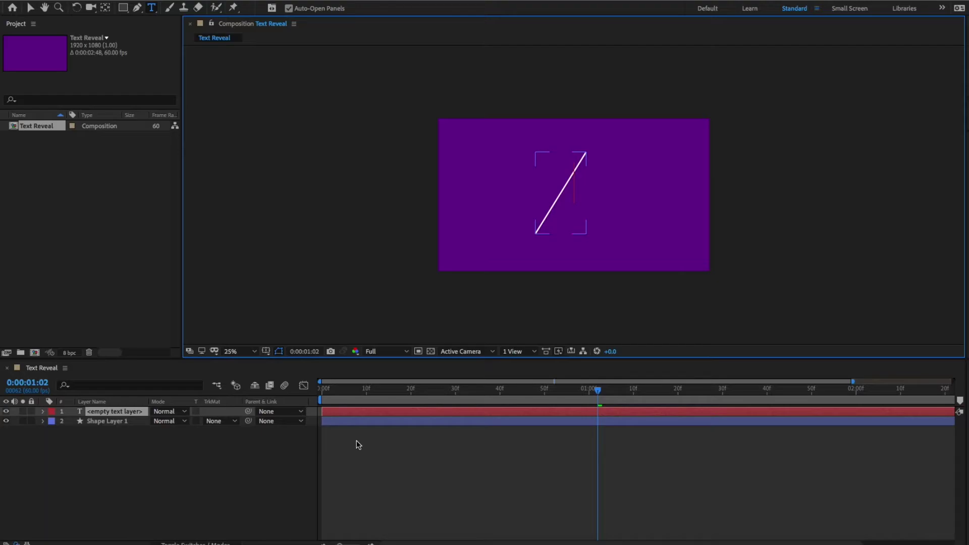
text(REVEAL)
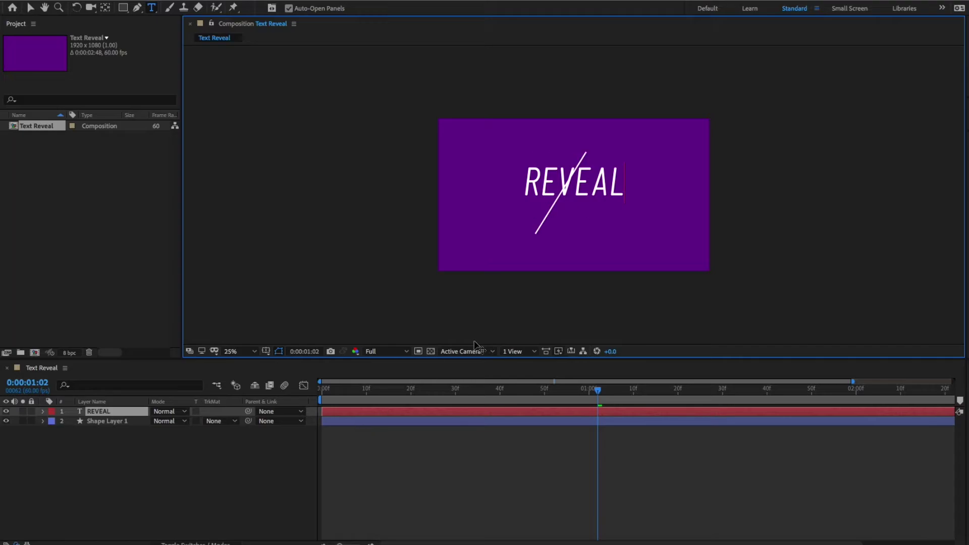
key(KP_Enter)
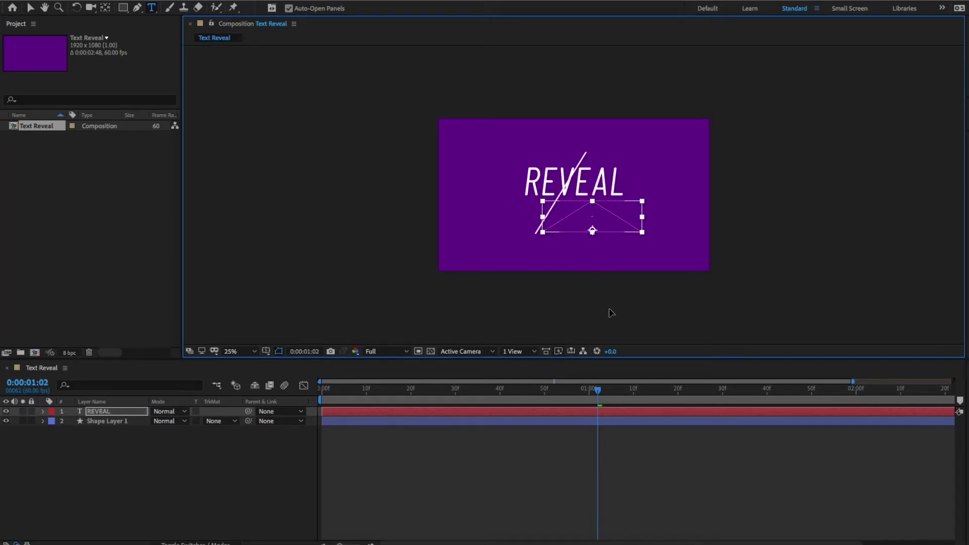
drag(608, 310, 611, 309)
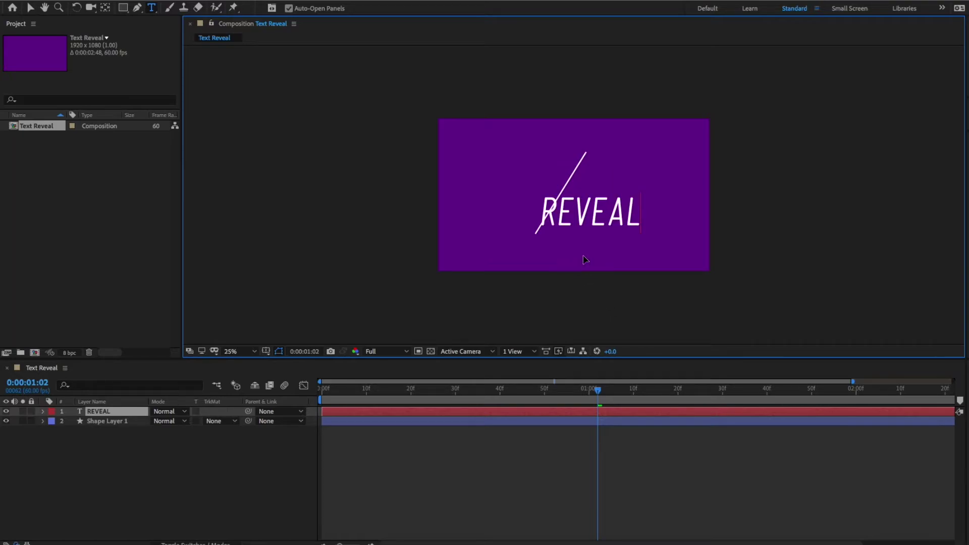
drag(584, 259, 590, 260)
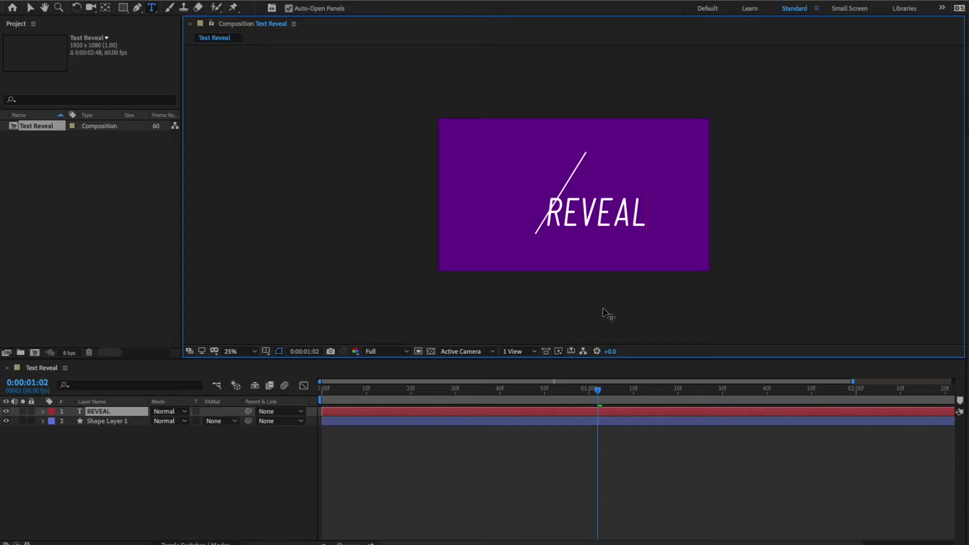
- Duplicate the REVEAL layer and move the copy up and to the left
click(108, 412)
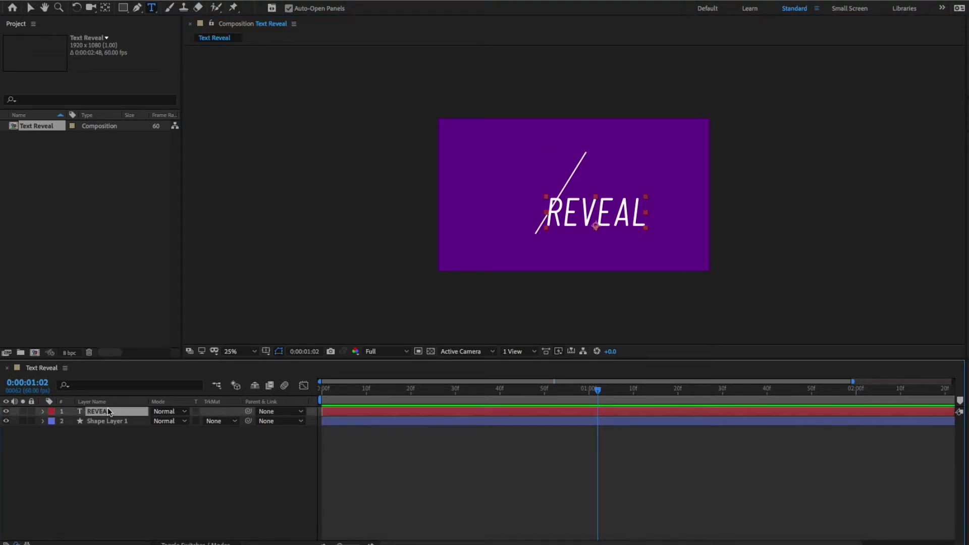
key(ctrl+d)
key(Caps_Lock)
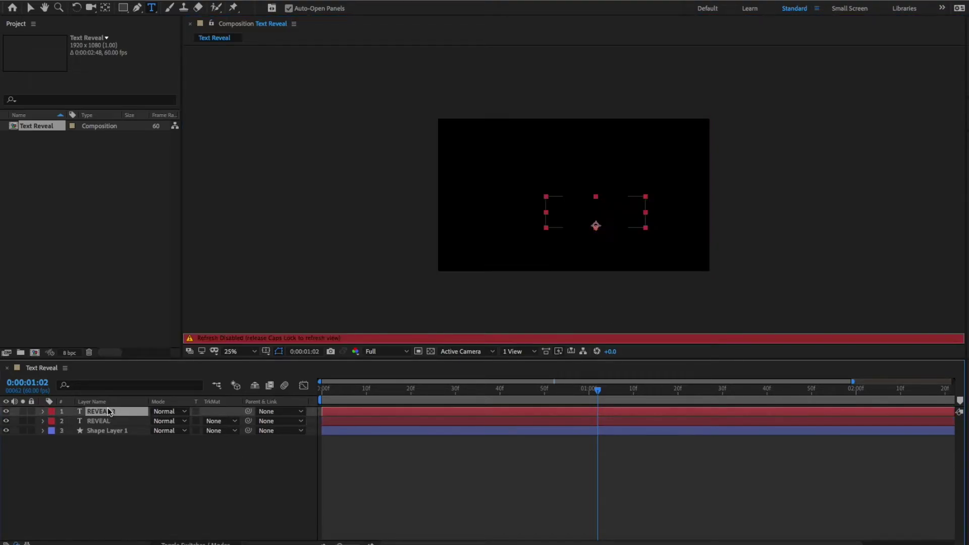
key(Caps_Lock)
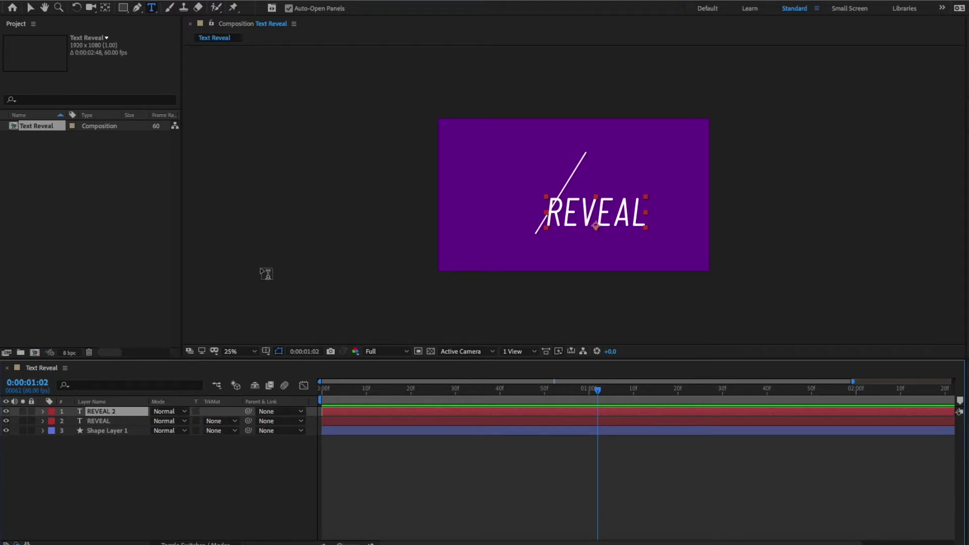
click(28, 11)
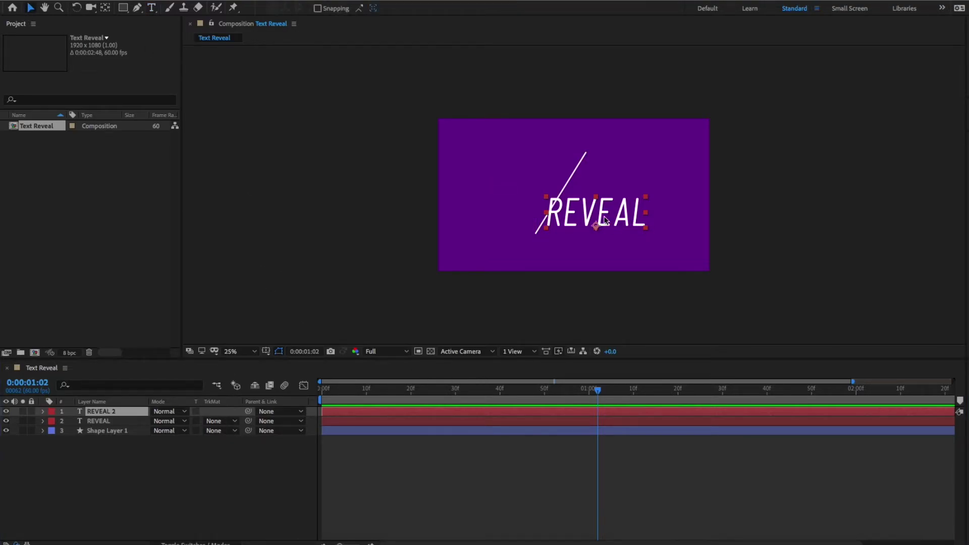
drag(600, 217, 536, 182)
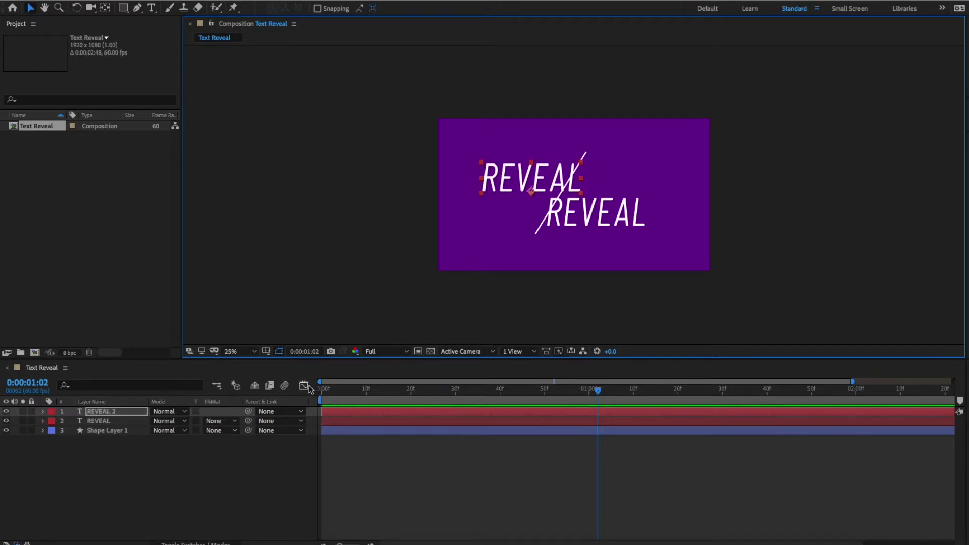
- Replace the copy's wording with 'TEXT'
click(151, 7)
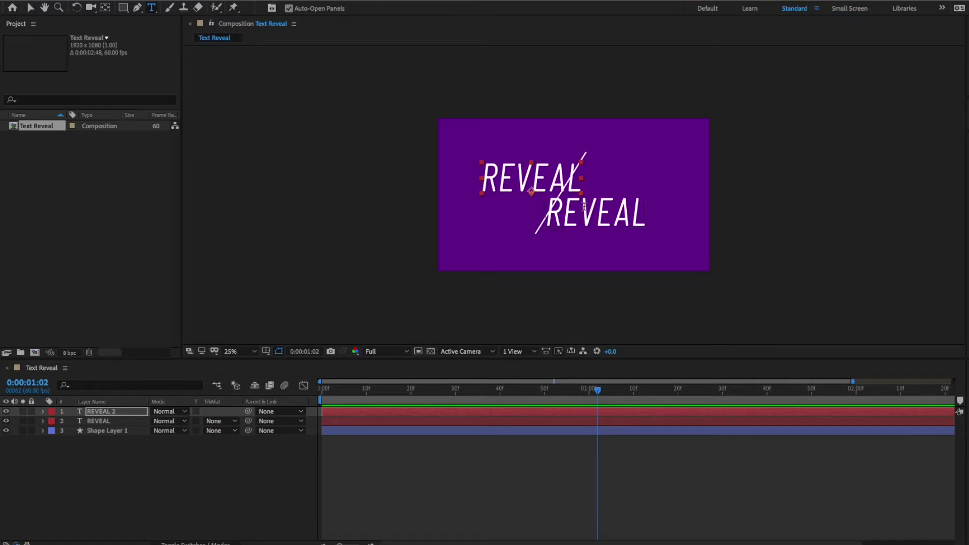
double_click(555, 185)
text(TEXT)
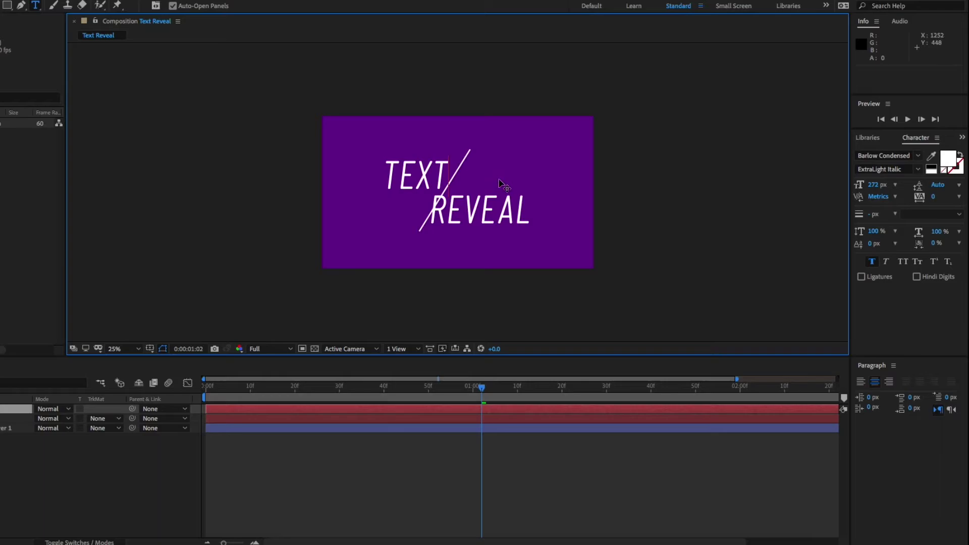
- Nudge TEXT right and set its font style to Medium Italic after briefly trying Italic
drag(502, 183, 380, 173)
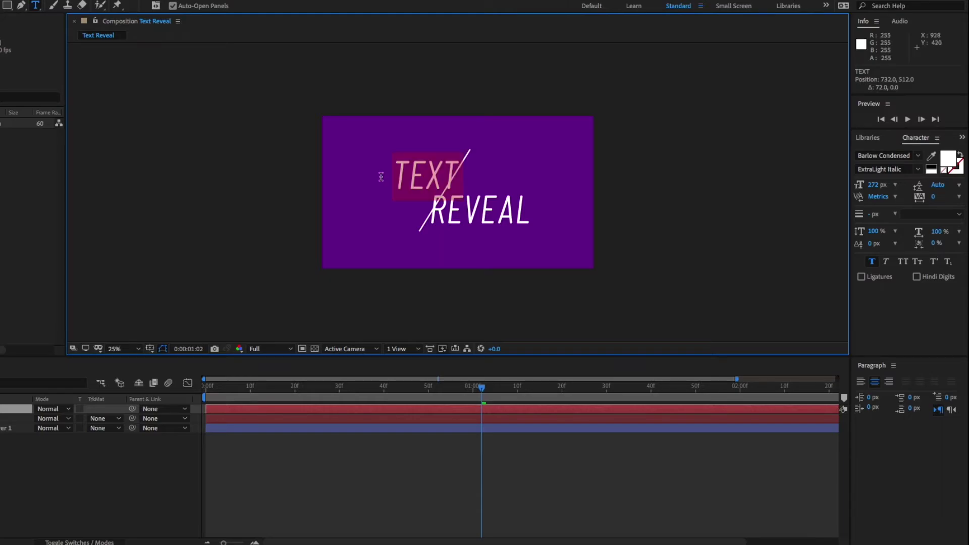
click(918, 171)
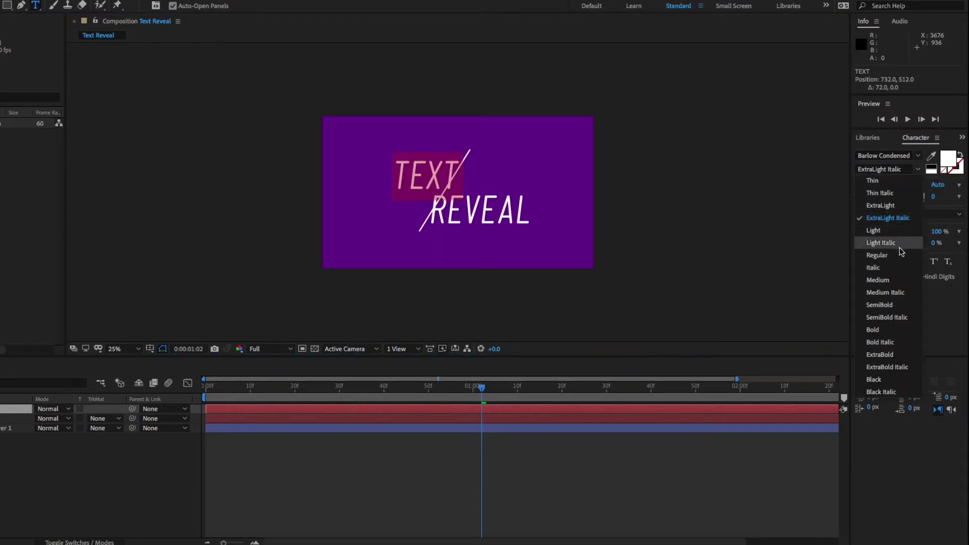
click(904, 293)
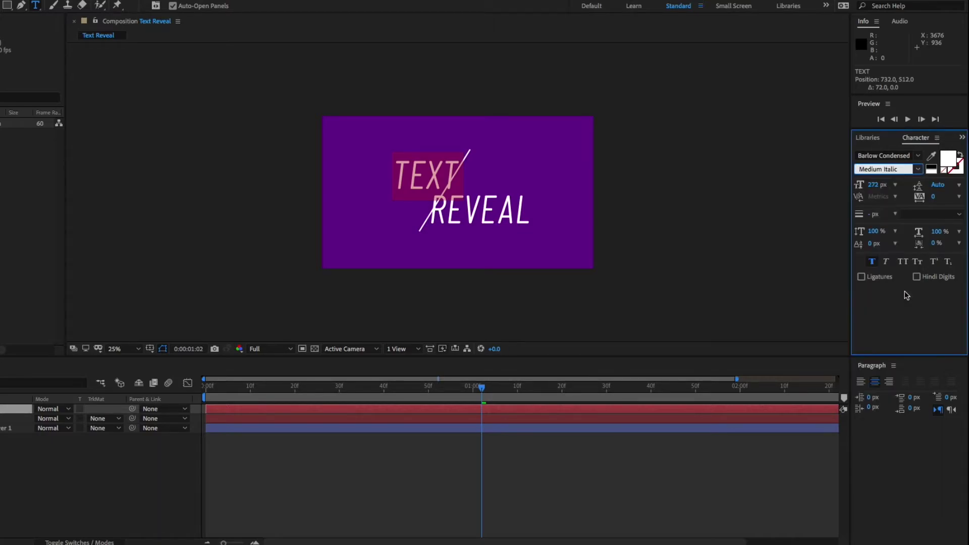
click(918, 170)
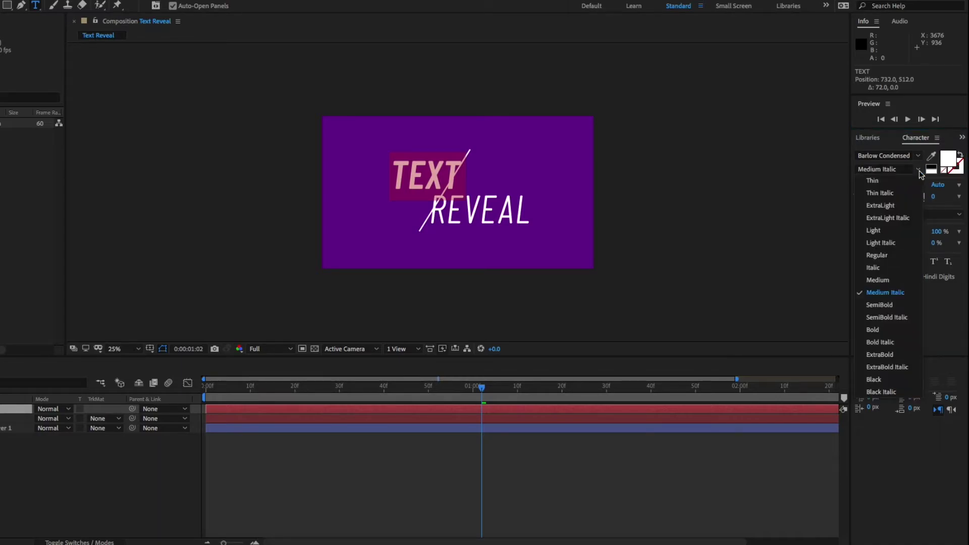
click(903, 267)
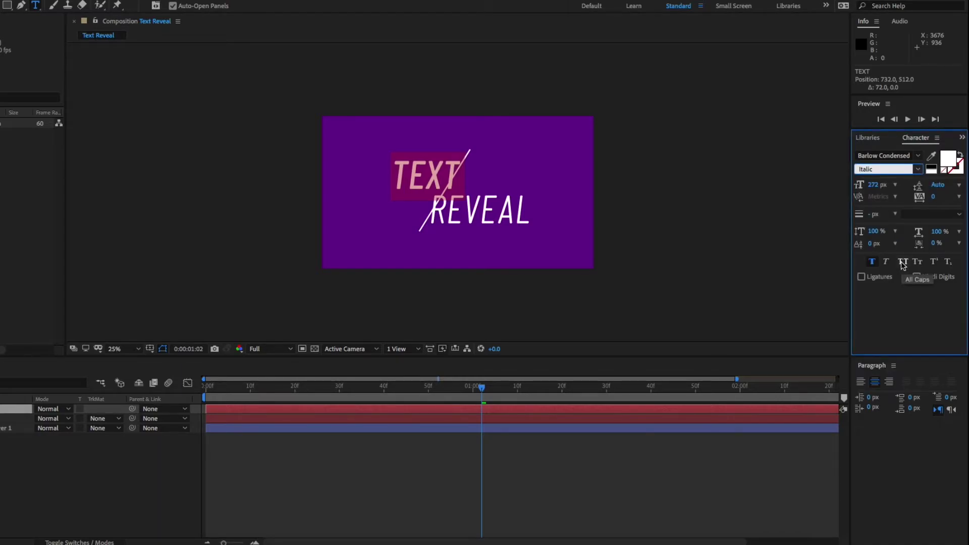
click(918, 169)
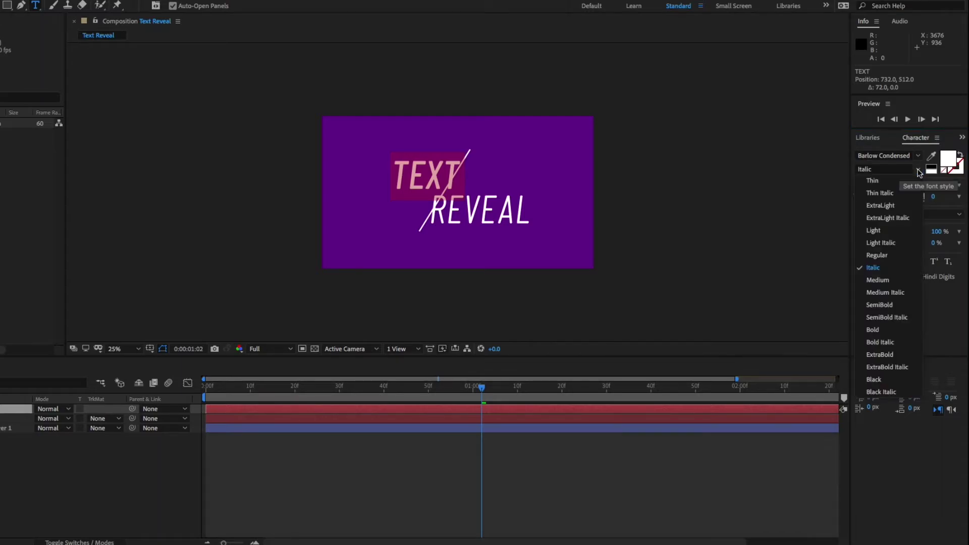
click(896, 295)
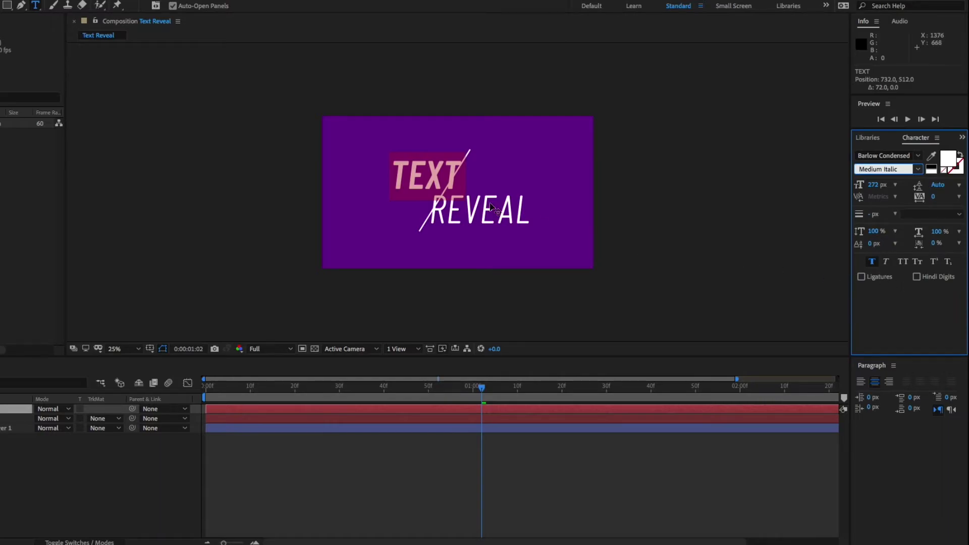
click(434, 179)
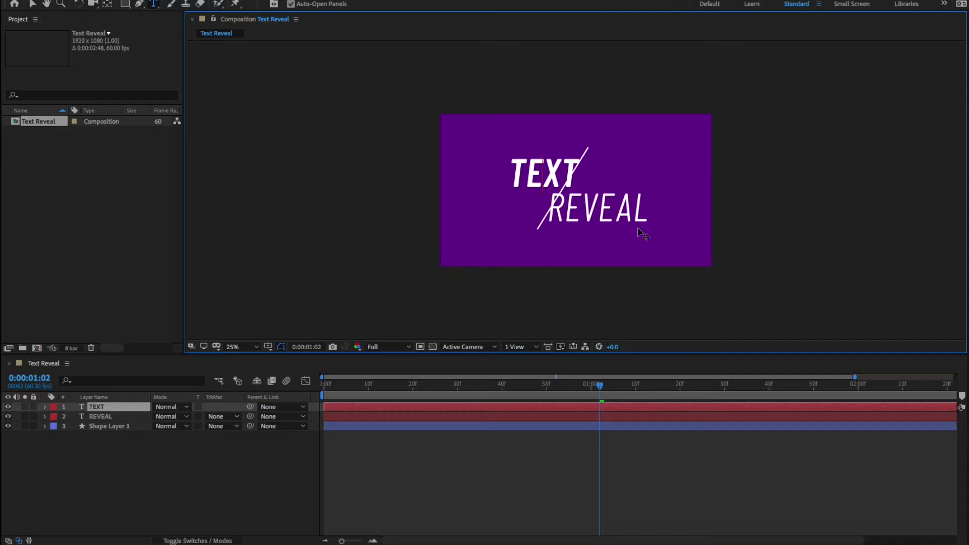
- Hide TEXT, pen-draw a white quadrilateral over REVEAL, and move Shape Layer 2 directly above REVEAL
click(190, 460)
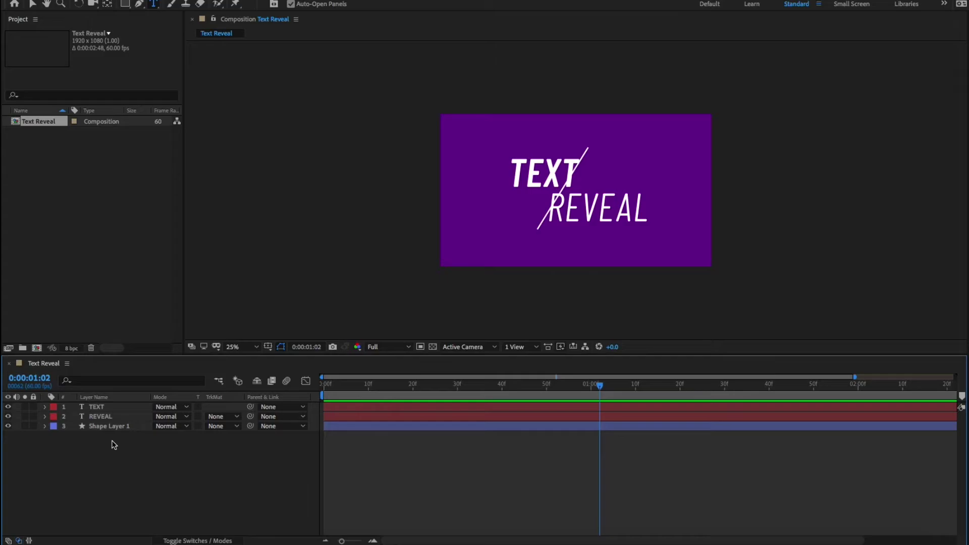
click(9, 408)
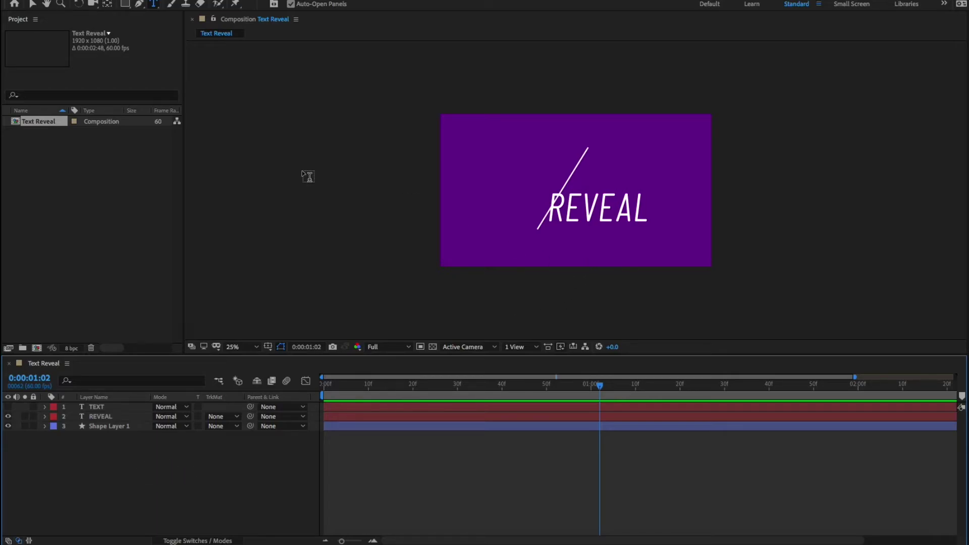
click(141, 5)
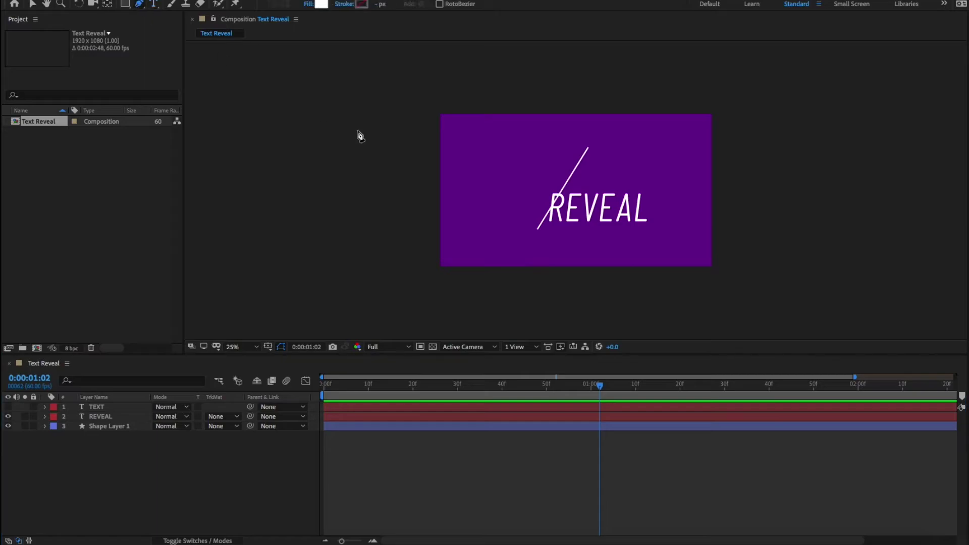
click(543, 225)
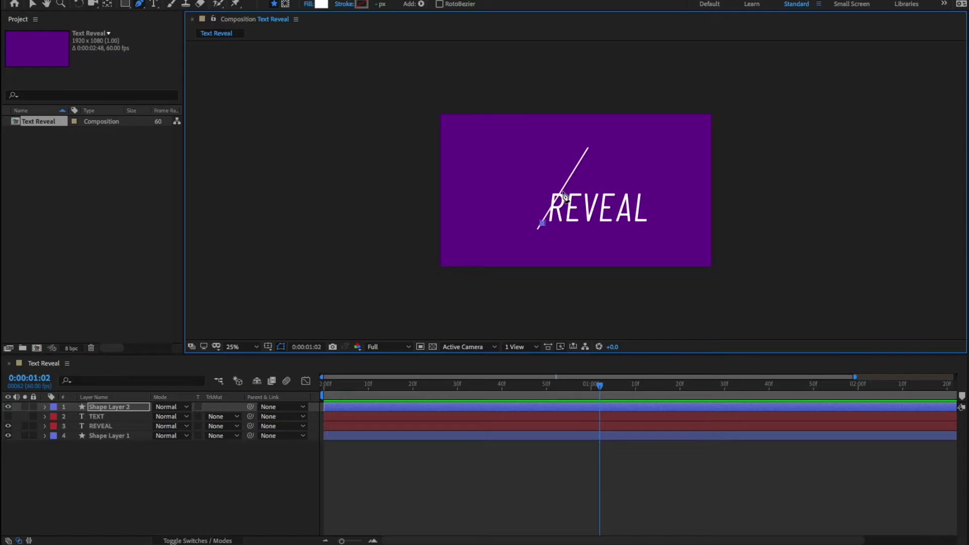
click(655, 189)
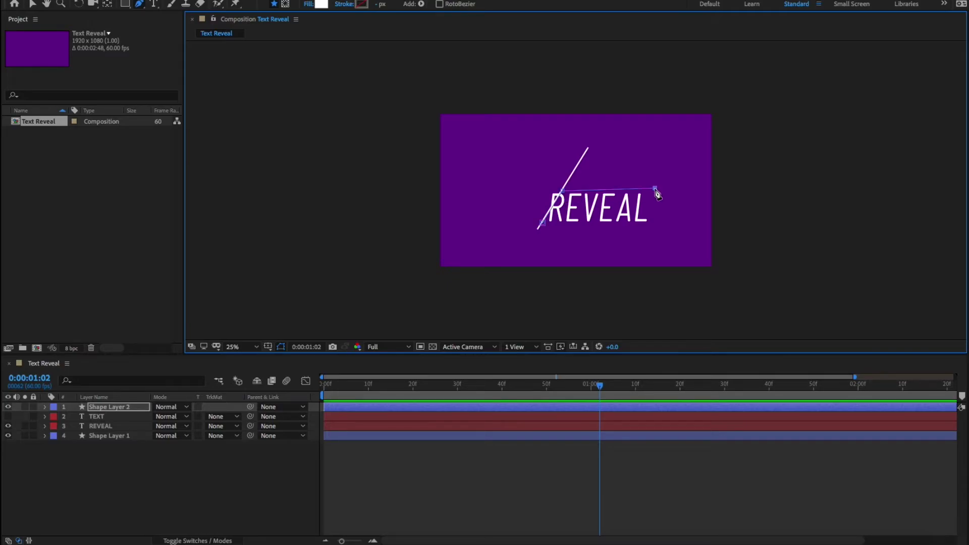
click(655, 228)
click(543, 223)
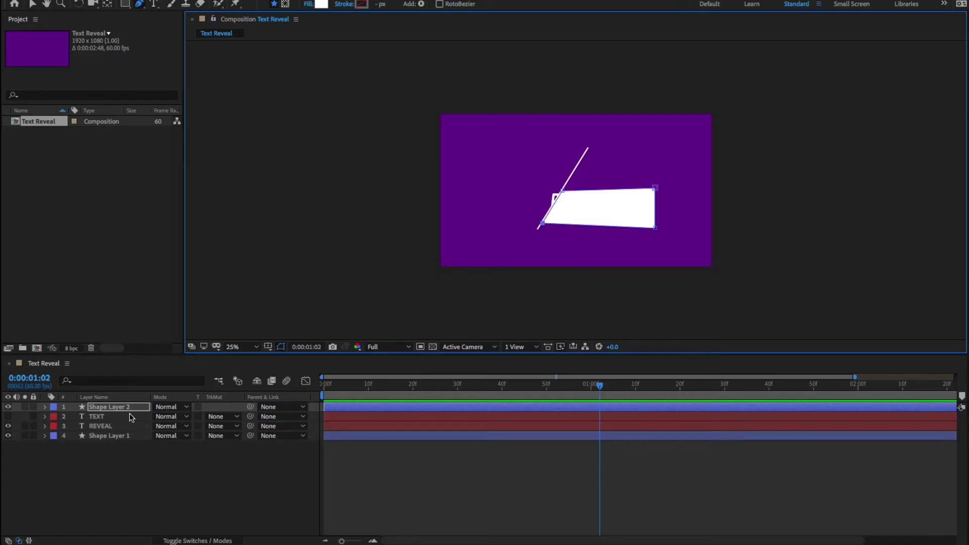
drag(119, 410, 142, 459)
- Set REVEAL's track matte to Alpha Matte 'Shape Layer 2'
click(126, 447)
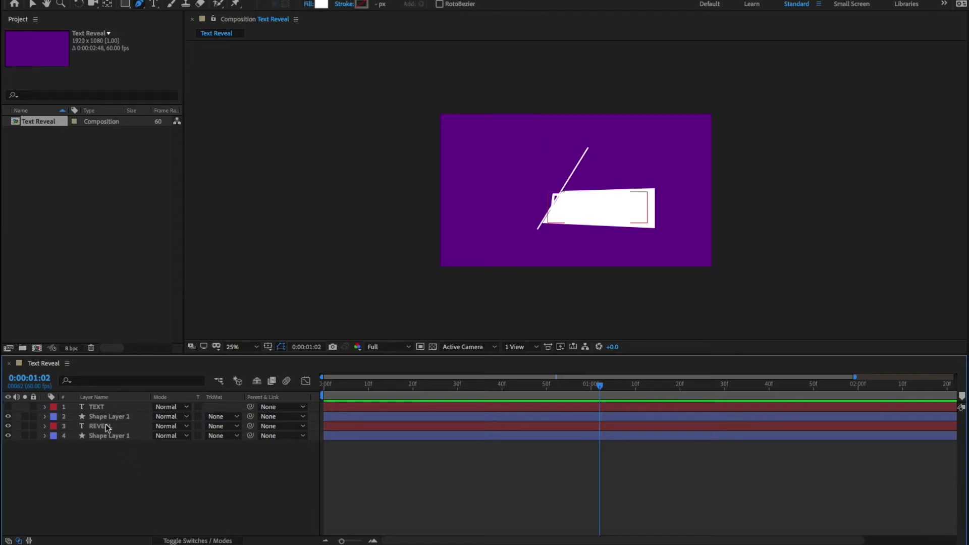
click(236, 428)
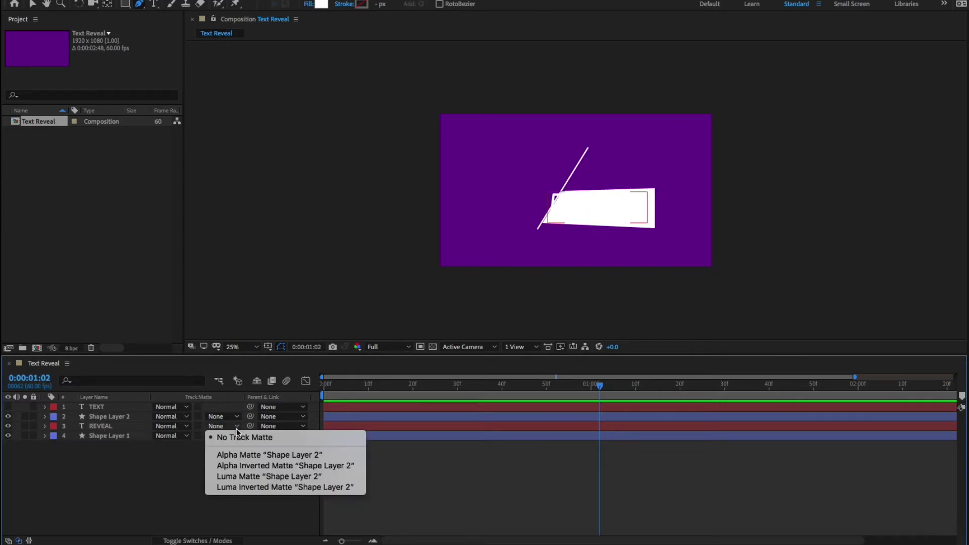
click(248, 456)
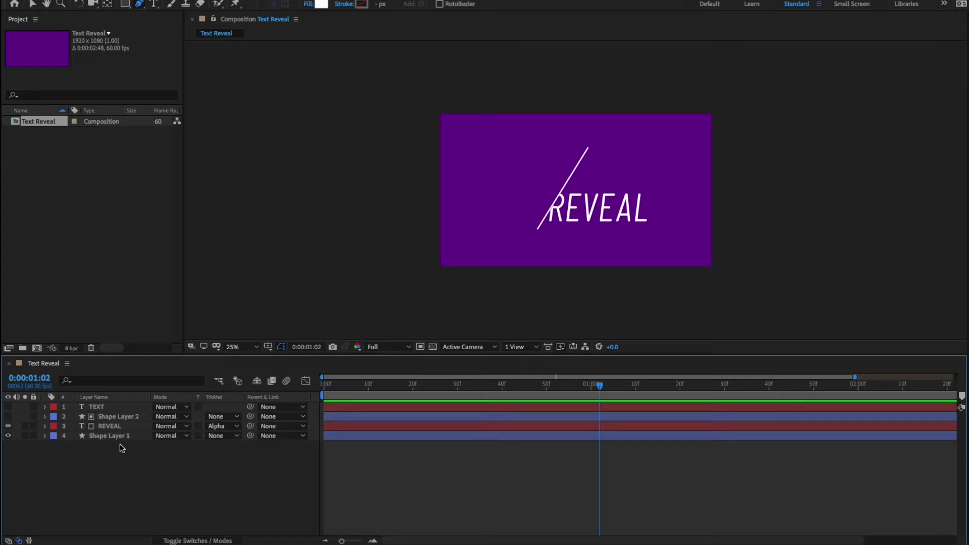
- Keyframe REVEAL's Position at 50f, then at 20f move it left to X 360
click(45, 426)
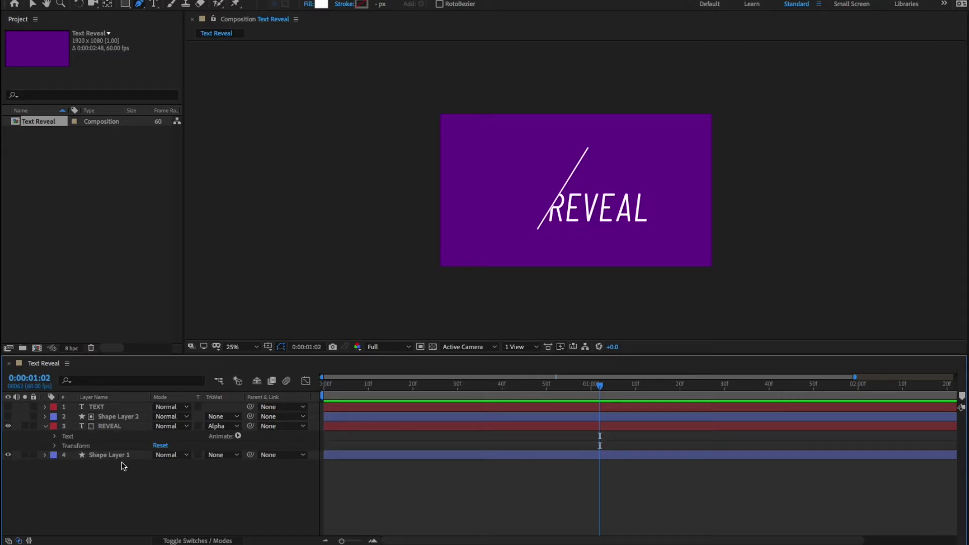
click(54, 446)
click(45, 426)
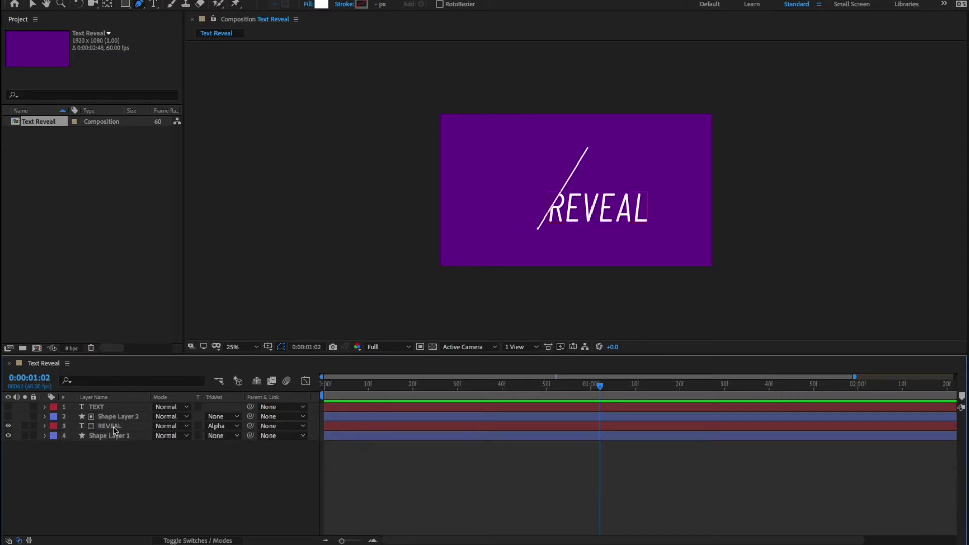
click(121, 428)
key(p)
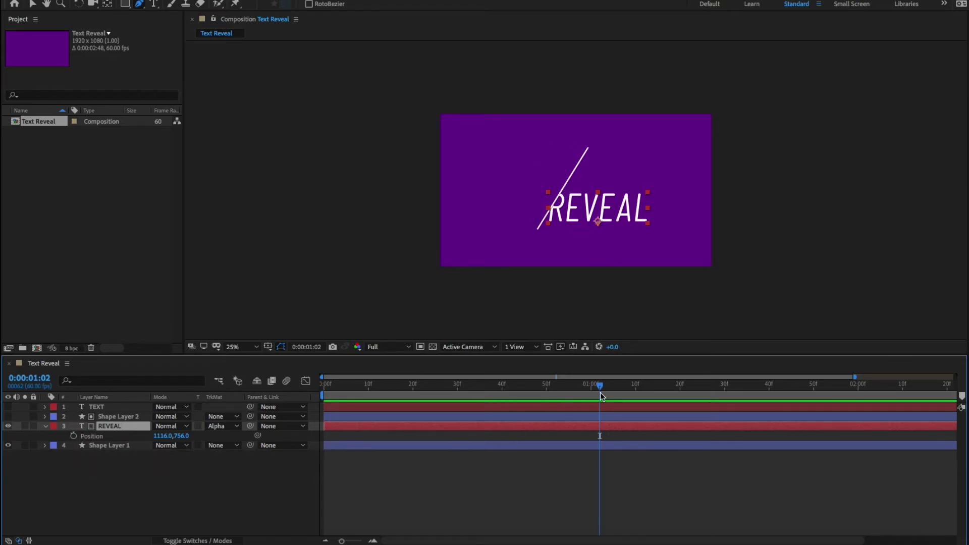
drag(602, 386, 547, 402)
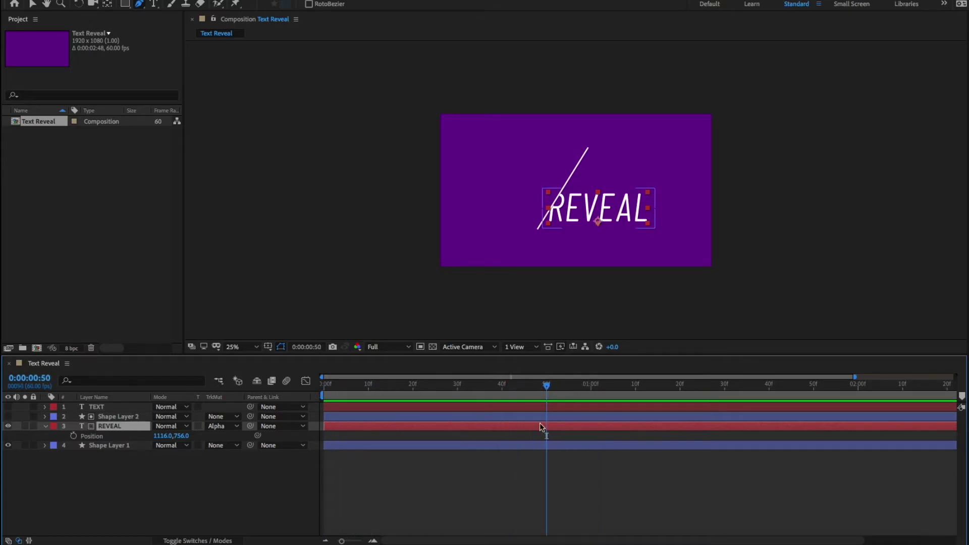
click(74, 435)
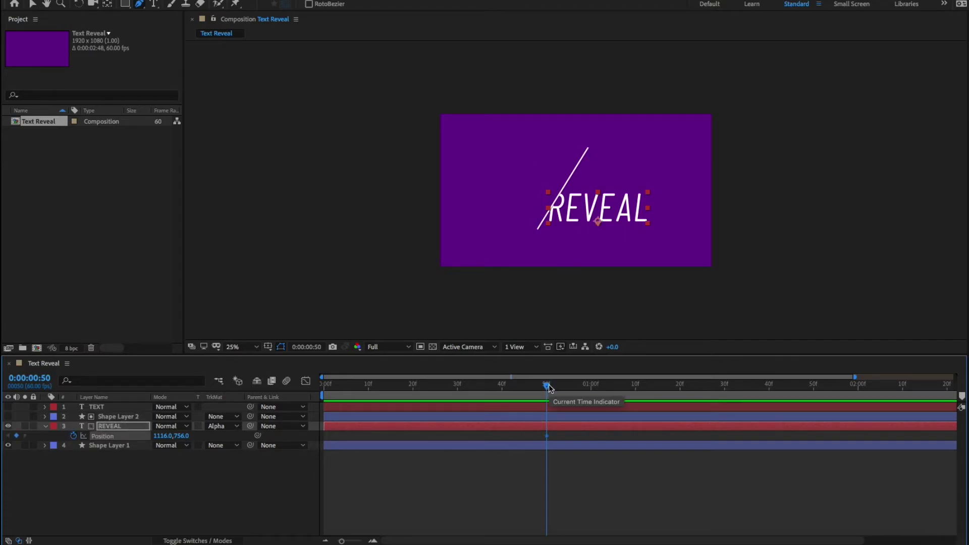
drag(549, 387, 416, 389)
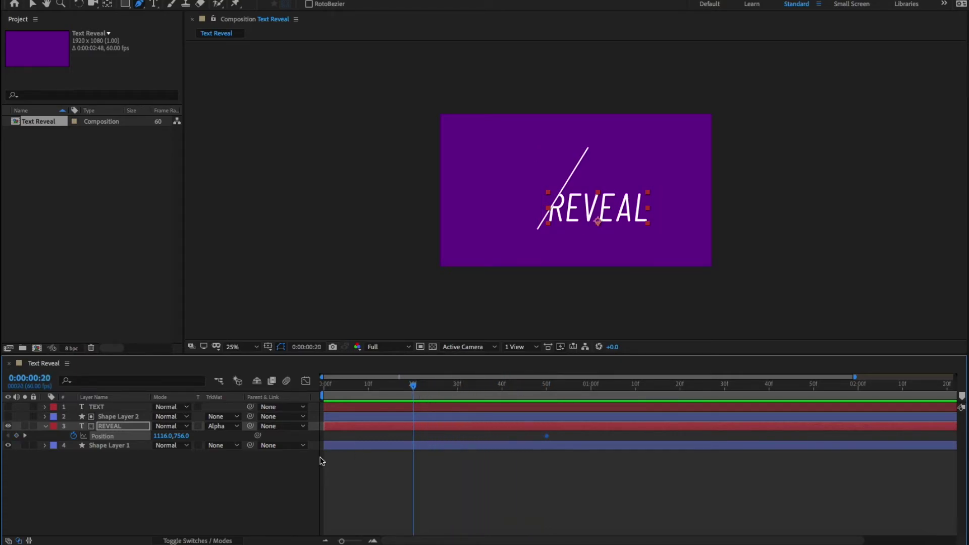
drag(171, 441, 11, 451)
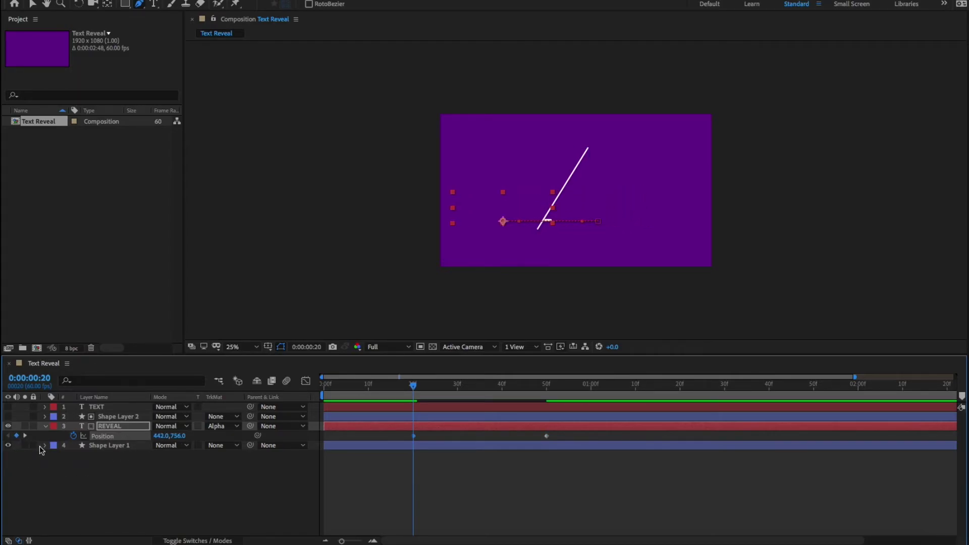
drag(136, 437, 122, 438)
- Preview and retime the slide, moving the end keyframe to about 48f and the start slightly later
drag(413, 390, 324, 391)
key(space)
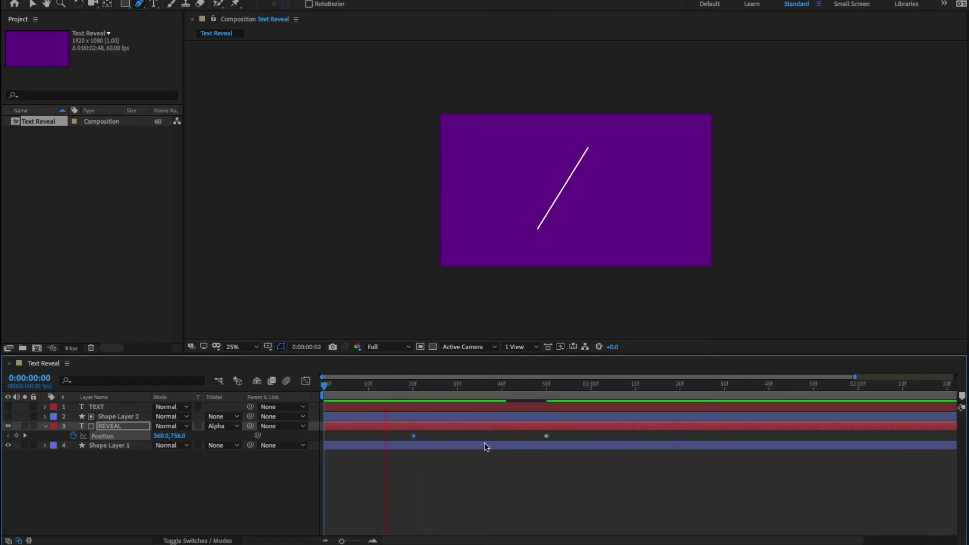
key(space)
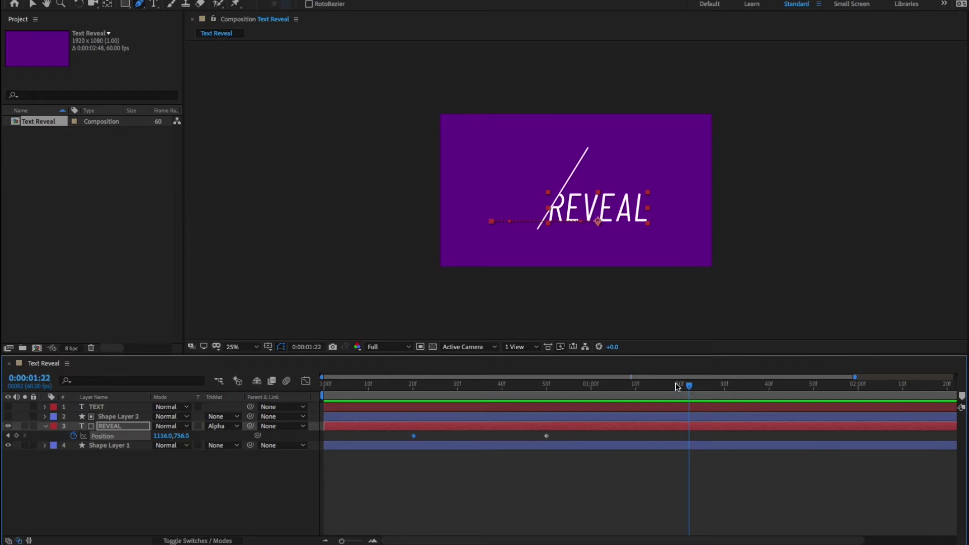
drag(677, 387, 342, 413)
key(space)
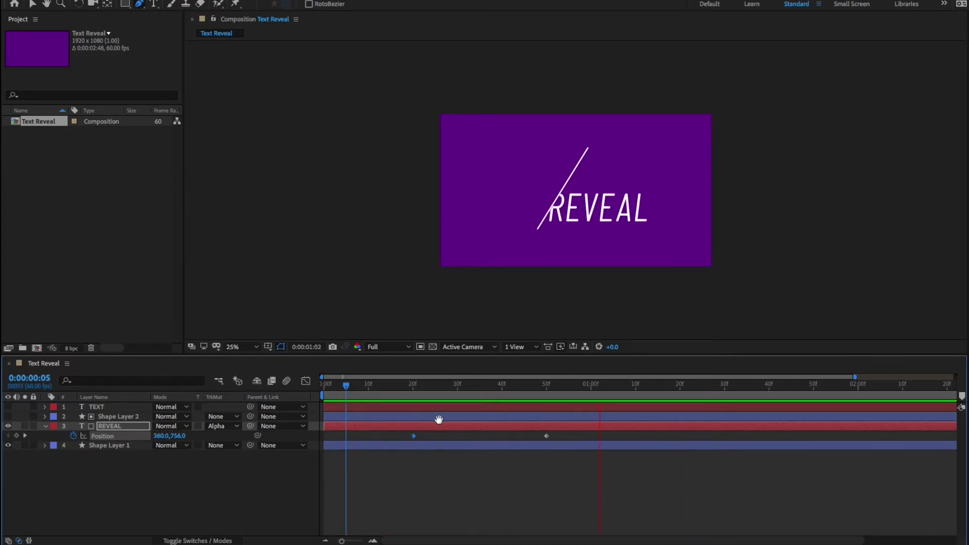
key(space)
drag(549, 438, 536, 436)
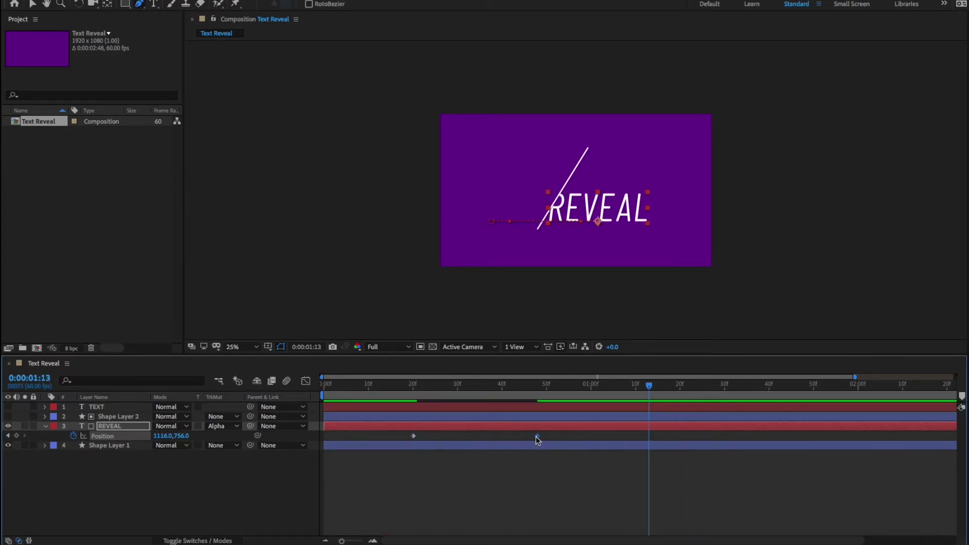
key(space)
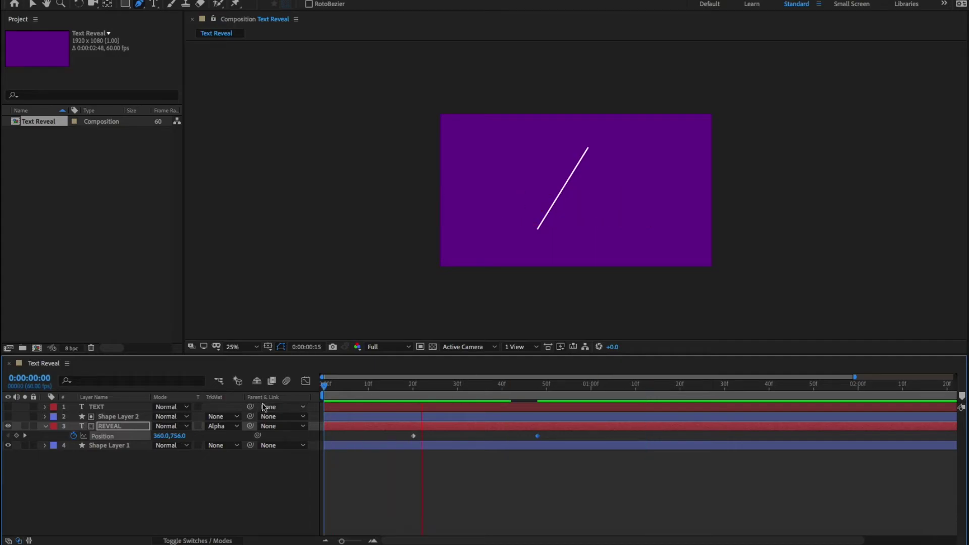
key(space)
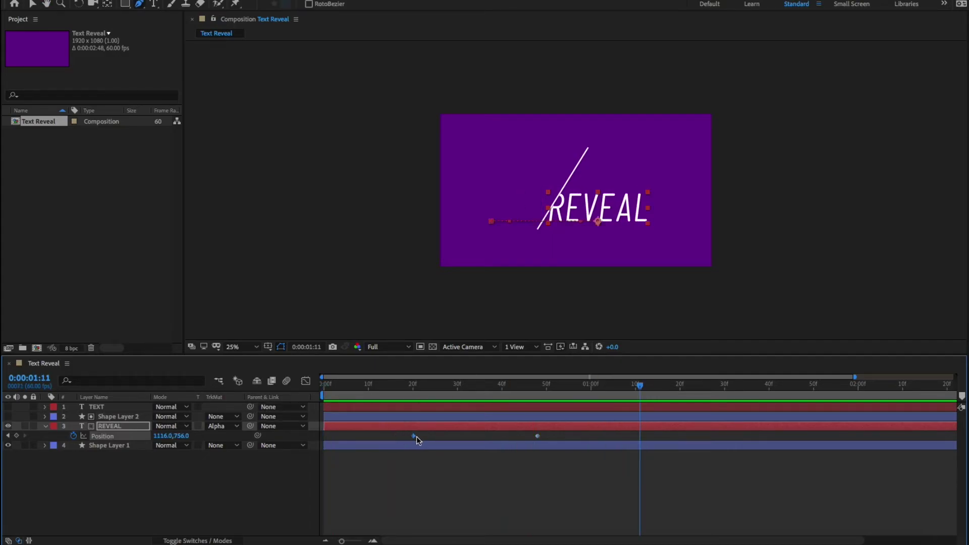
drag(416, 437, 425, 436)
key(space)
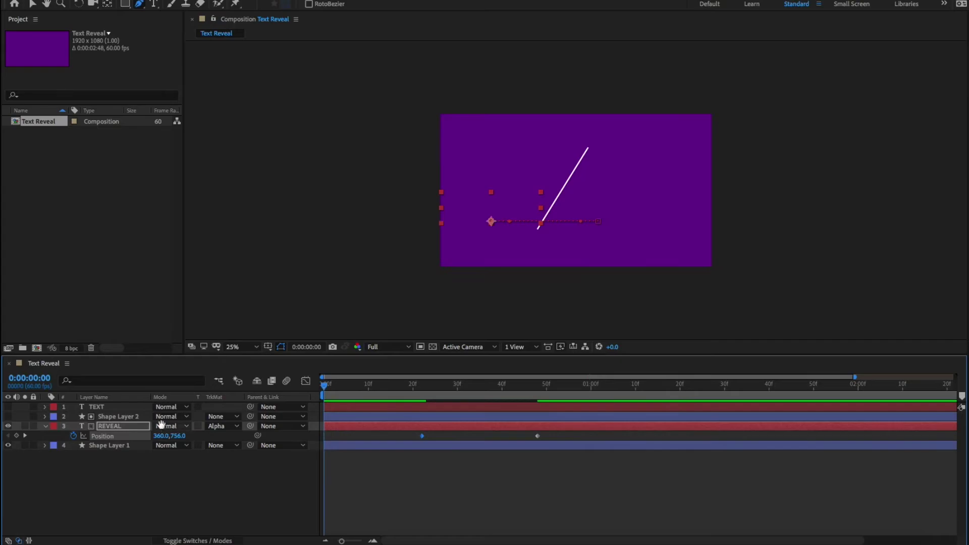
key(space)
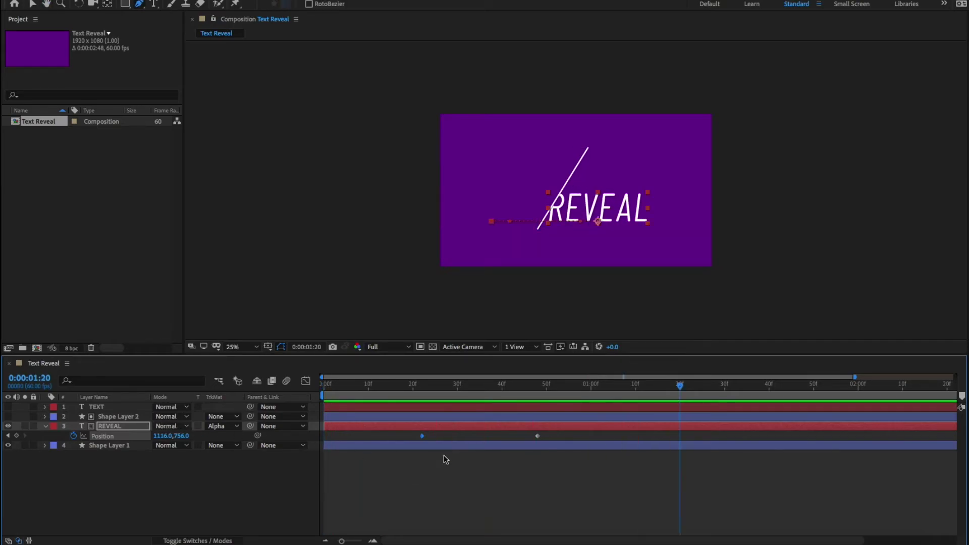
drag(556, 436, 439, 445)
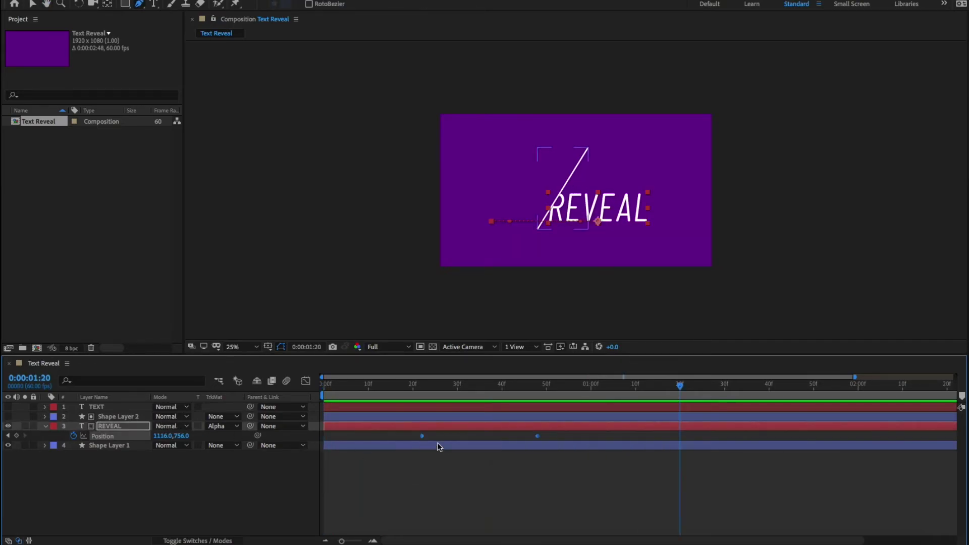
right_click(538, 437)
mouse_move(606, 535)
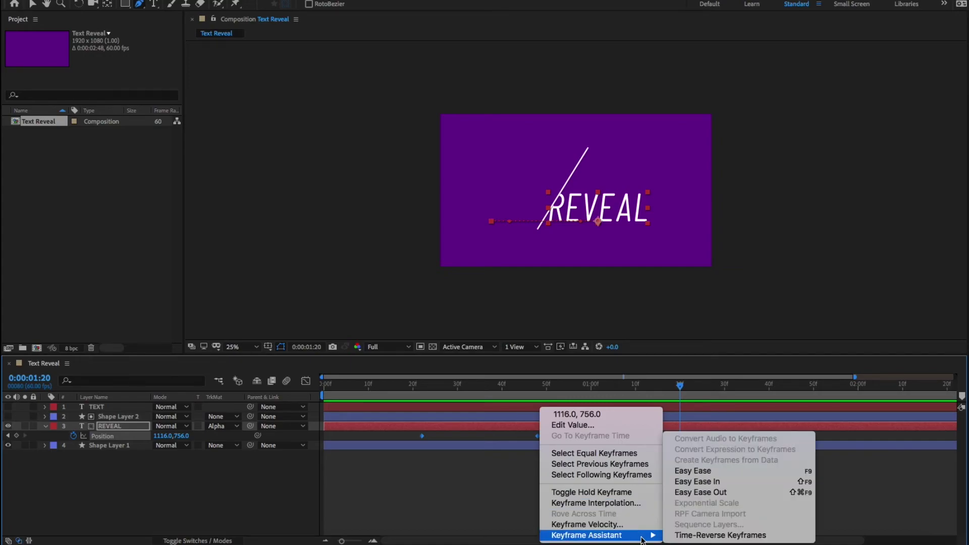
click(716, 471)
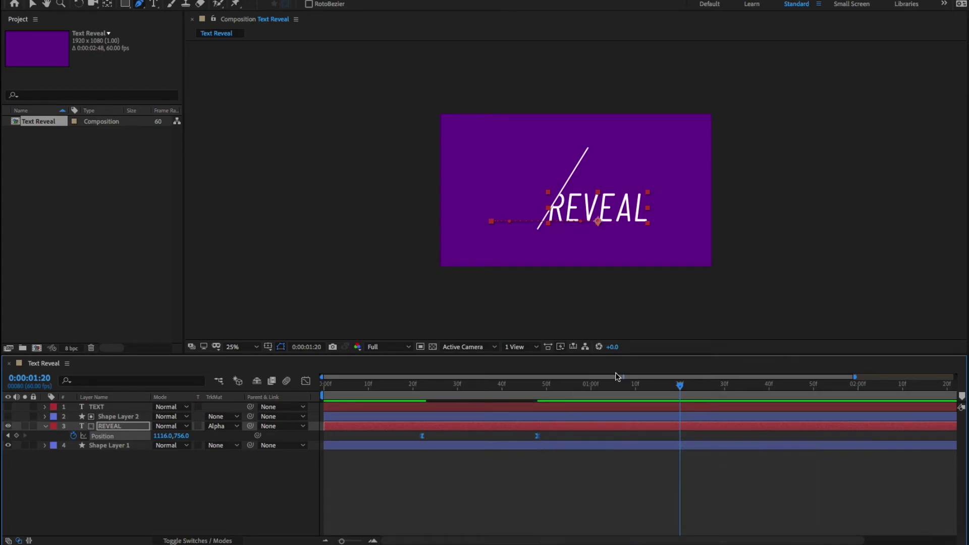
key(space)
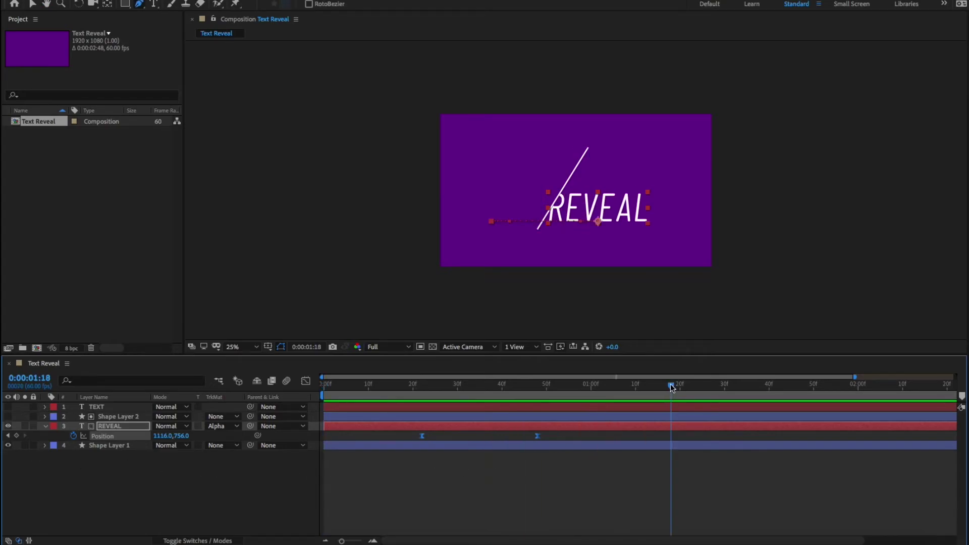
key(space)
key(space)
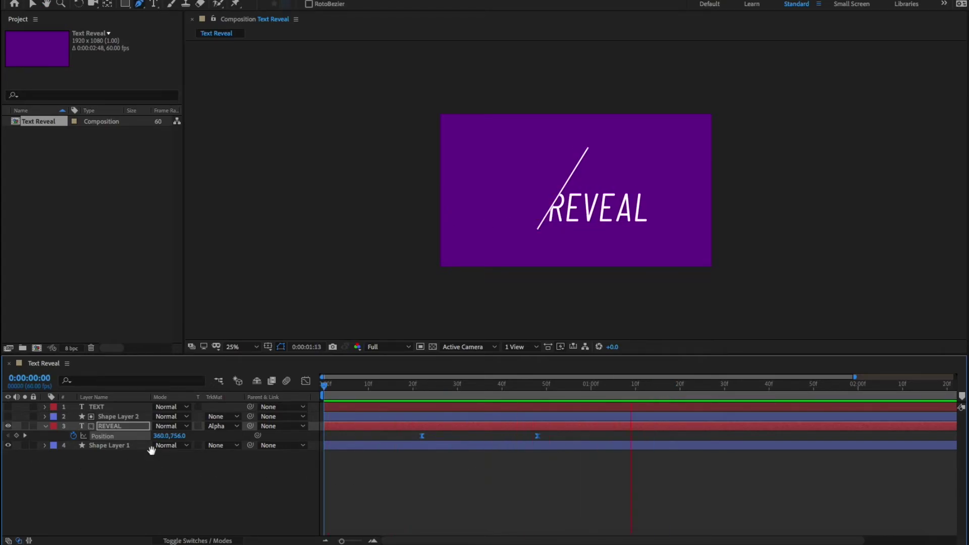
key(space)
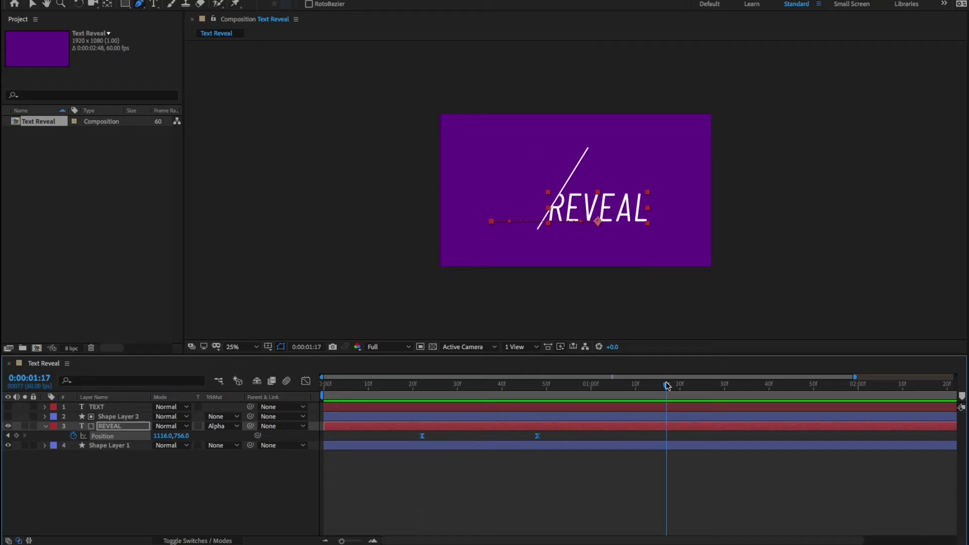
key(space)
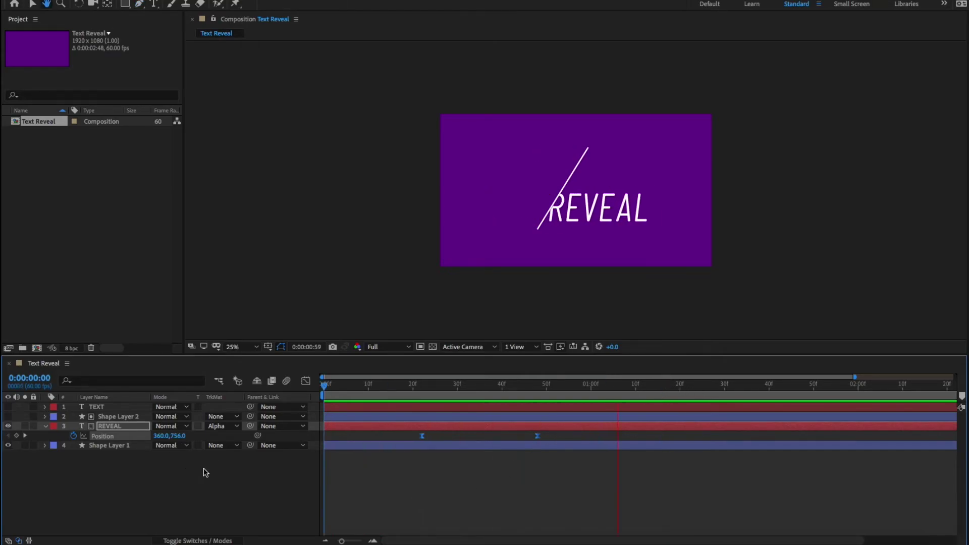
click(618, 384)
drag(618, 385, 538, 409)
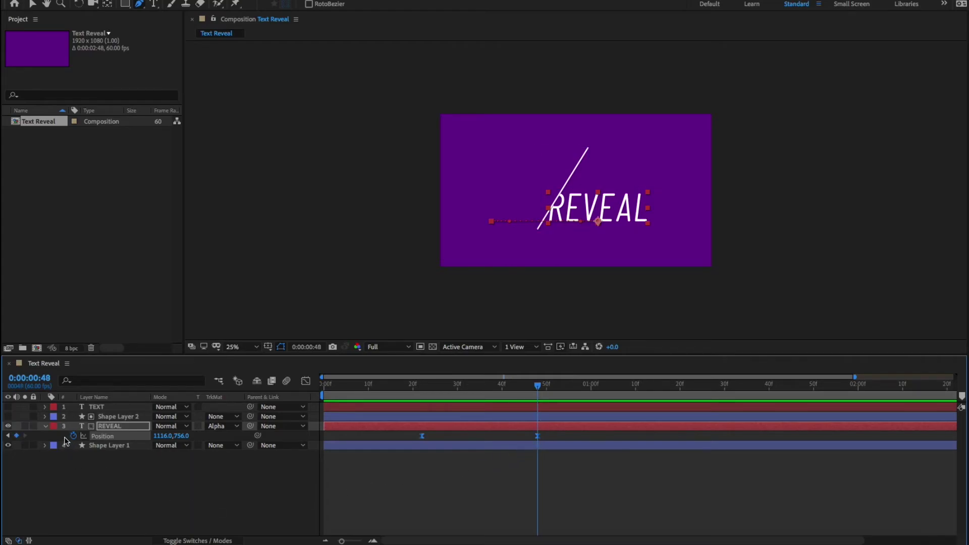
- Show TEXT, keyframe its Position at 48f, then at 22f move it right behind the line
click(7, 406)
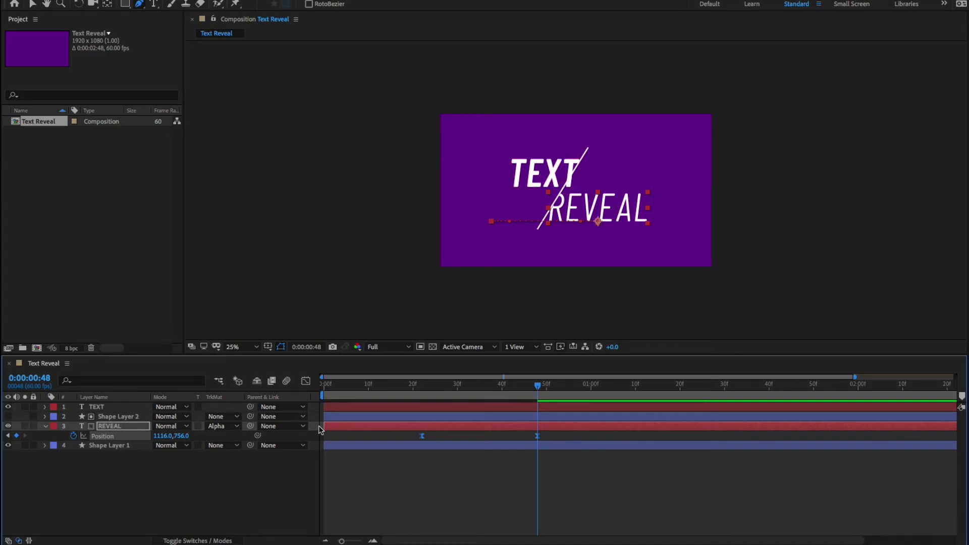
click(114, 407)
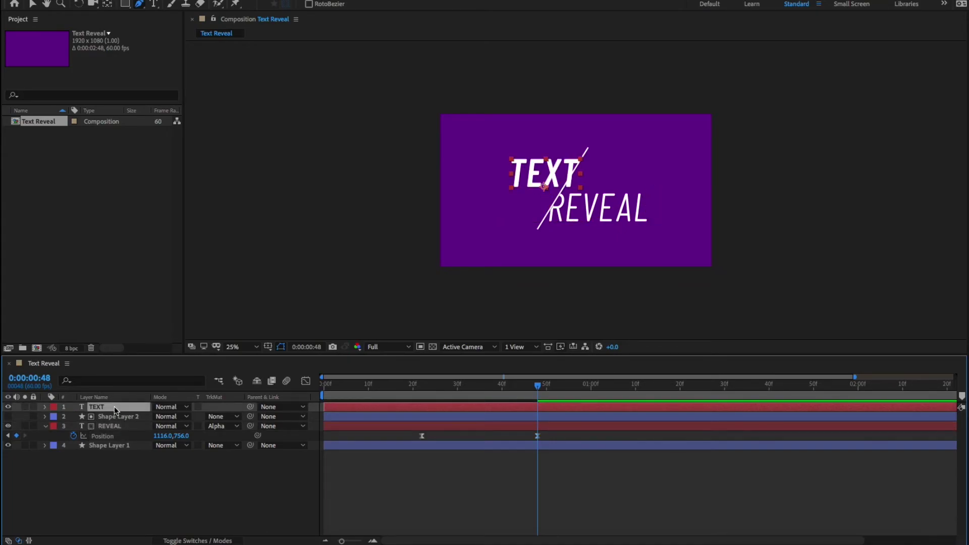
key(p)
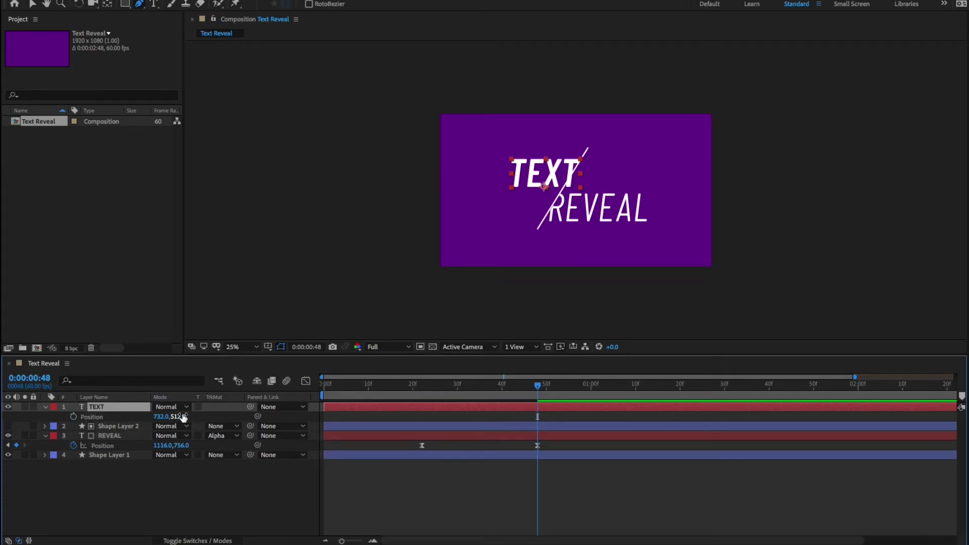
click(74, 417)
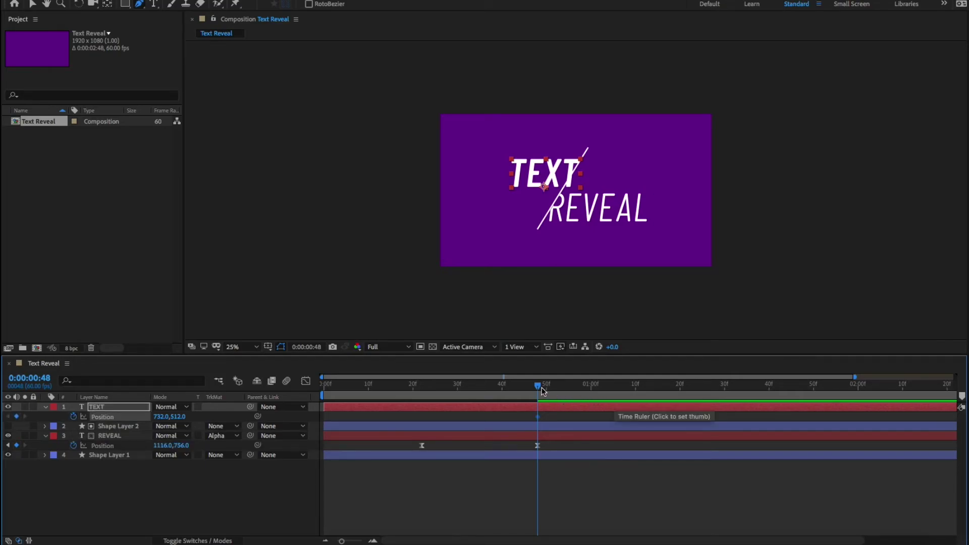
drag(543, 391, 424, 400)
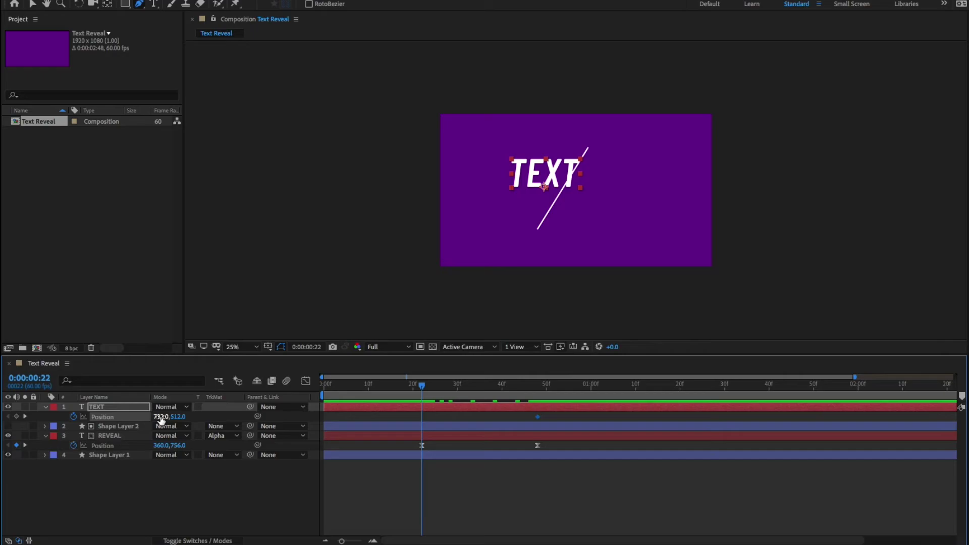
drag(161, 420, 438, 412)
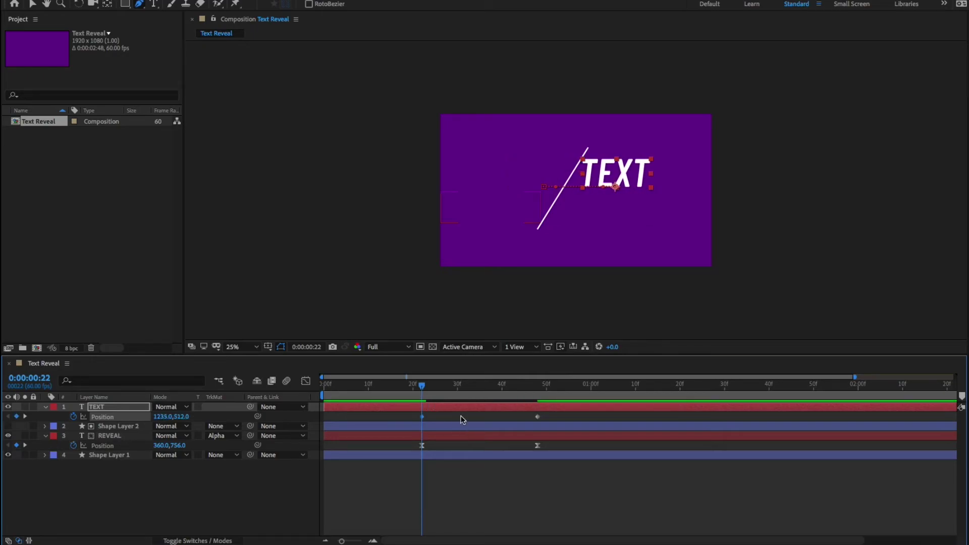
- Preview the TEXT slide-in from frame 20 and undo an attempted keyframe shift
click(414, 387)
key(space)
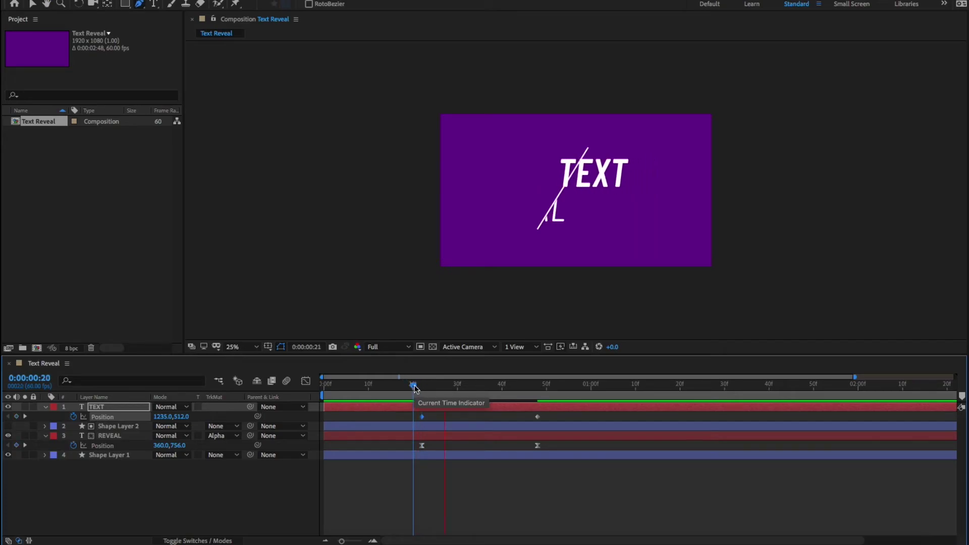
key(space)
drag(560, 410, 498, 423)
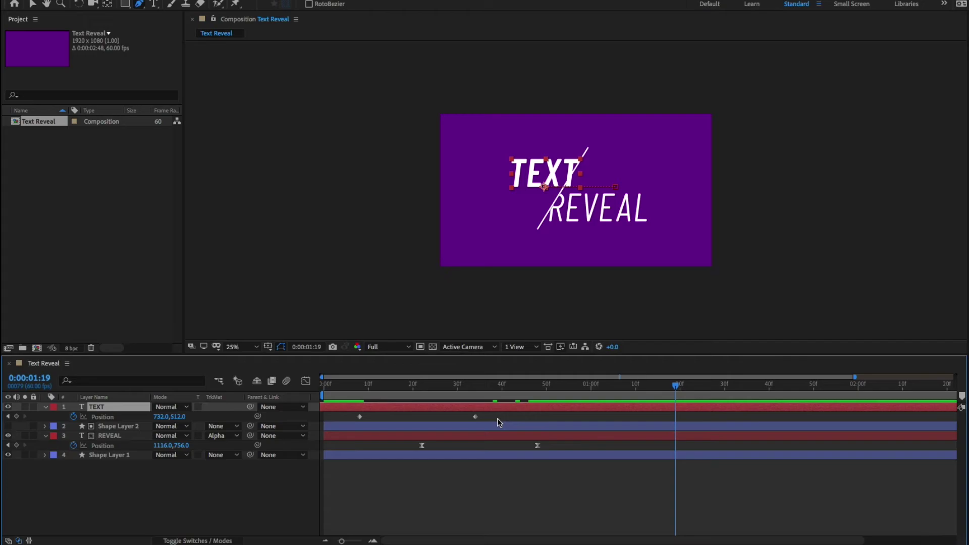
key(ctrl+z)
- Apply Easy Ease to both of TEXT's Position keyframes and preview the eased slide
click(562, 417)
drag(561, 415, 413, 424)
right_click(541, 420)
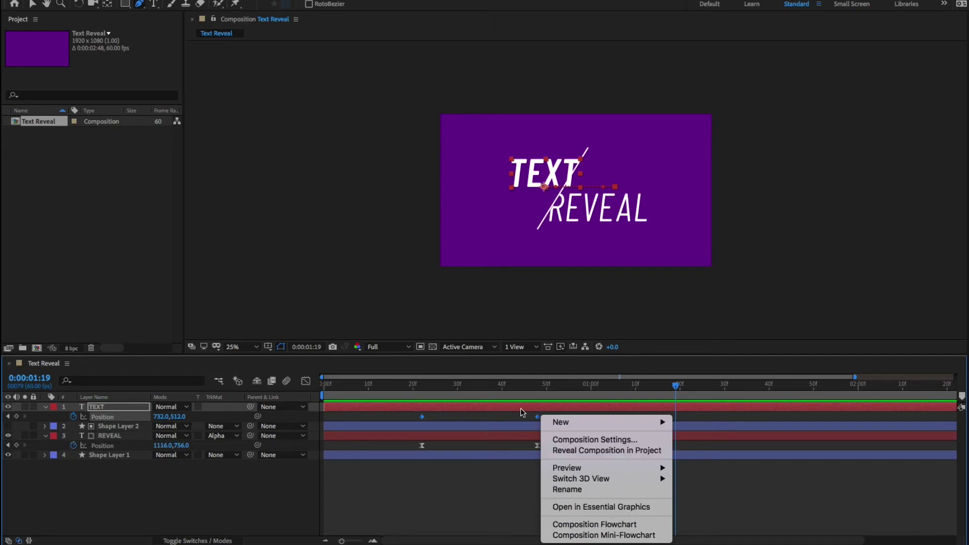
right_click(422, 417)
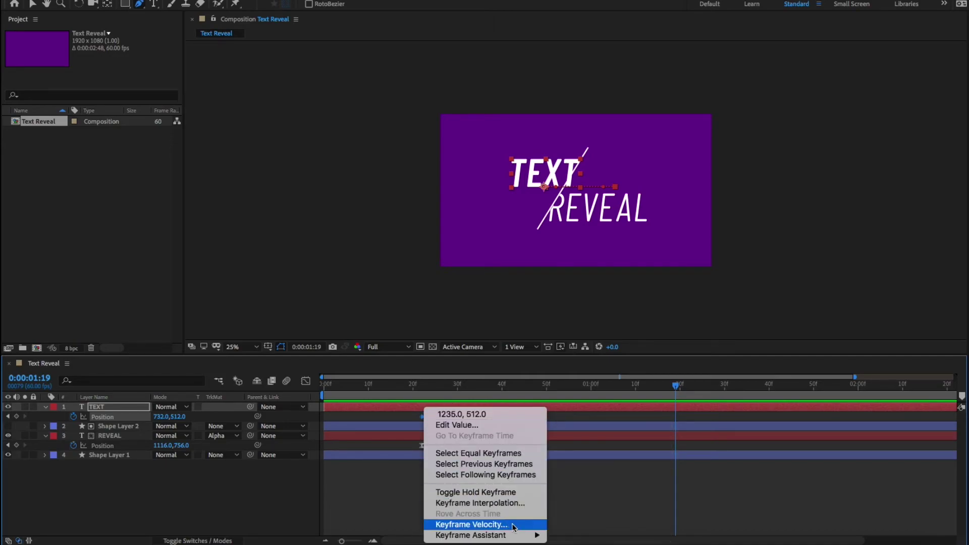
mouse_move(526, 537)
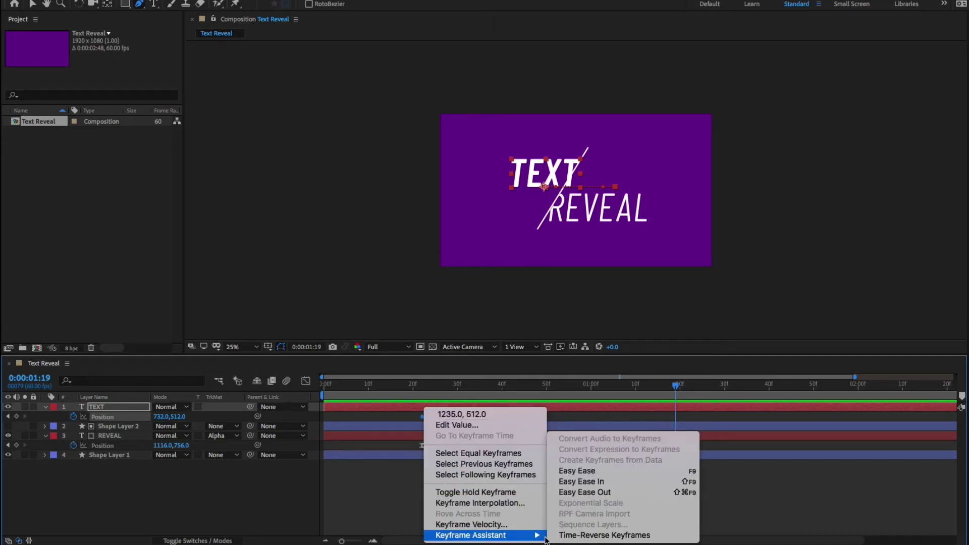
click(615, 472)
drag(675, 386, 350, 386)
key(space)
key(space)
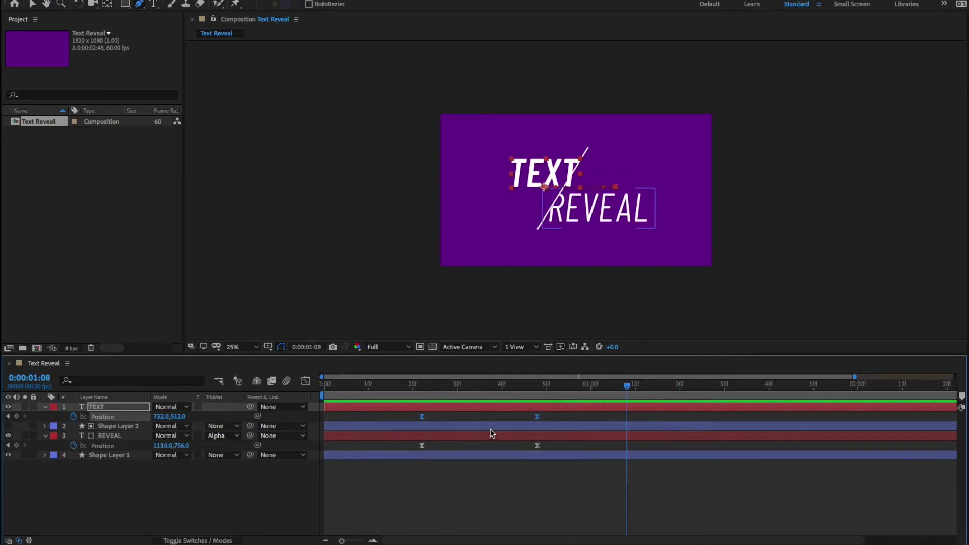
drag(629, 389, 538, 388)
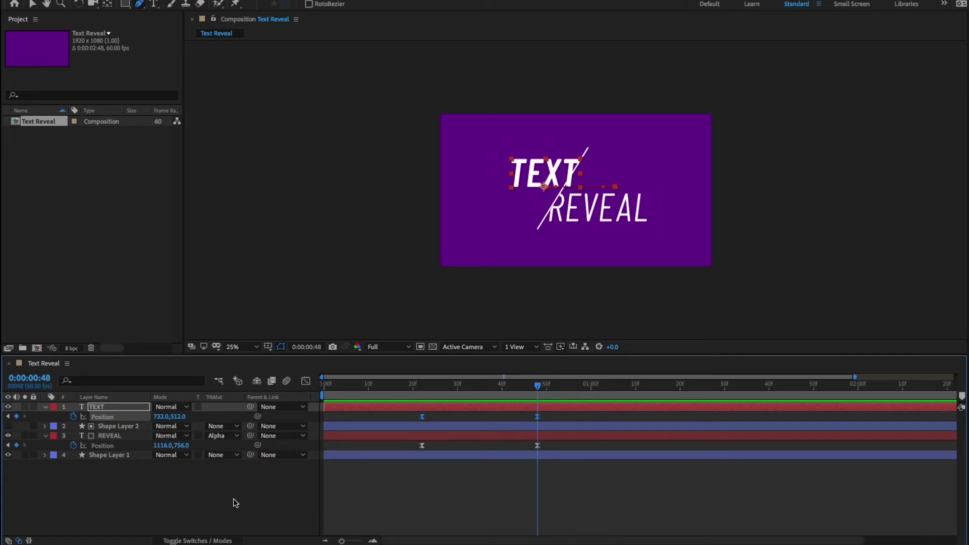
- Pen-draw a closed white quadrilateral over TEXT, bounded on the right by the slanted line
click(253, 499)
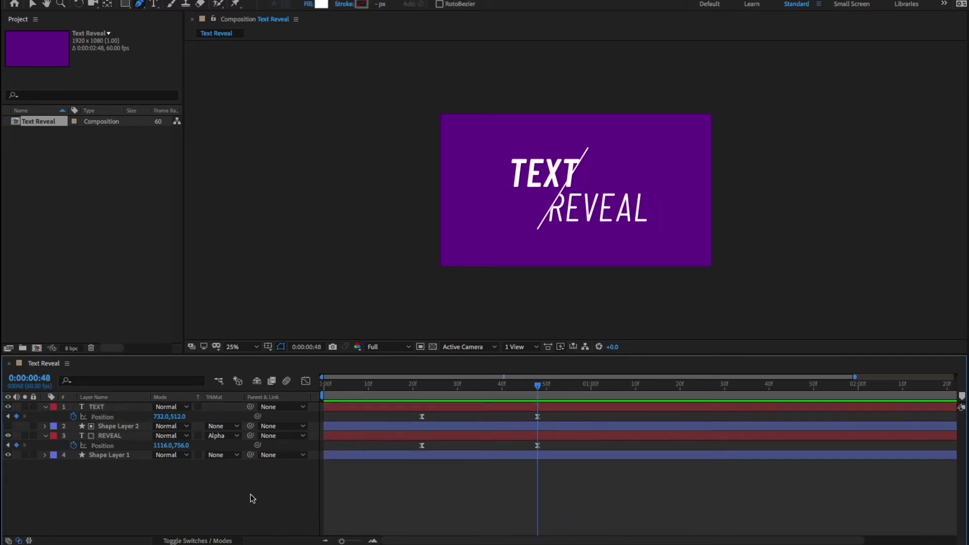
click(583, 156)
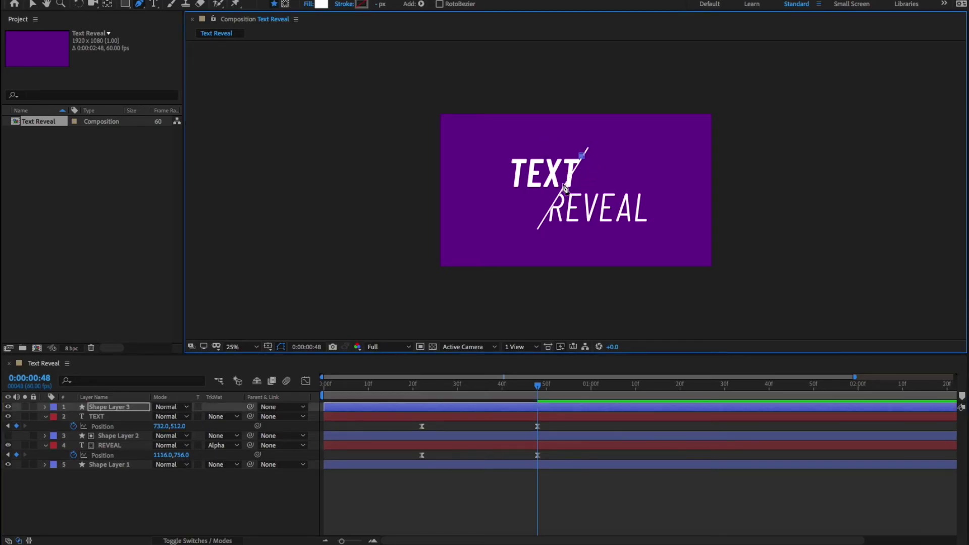
click(561, 190)
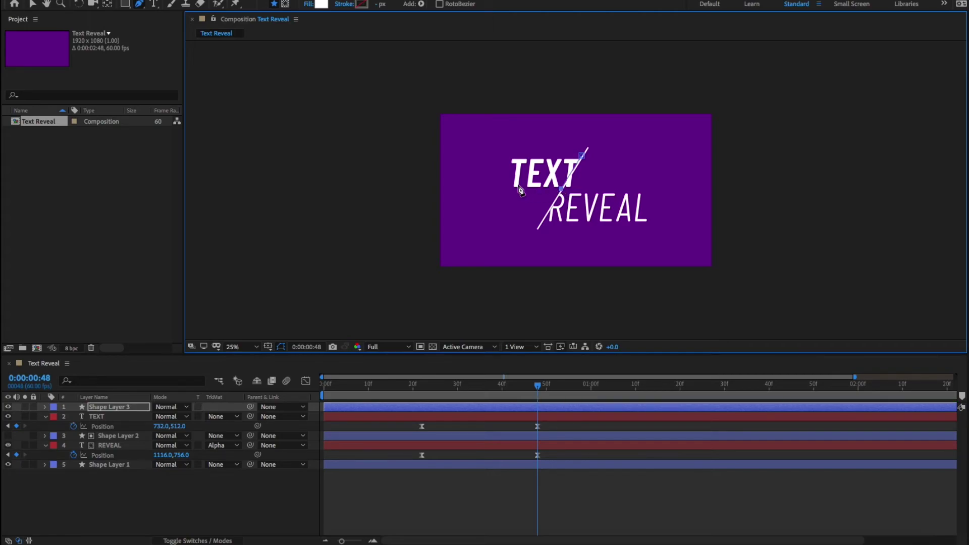
click(500, 190)
click(499, 149)
click(583, 157)
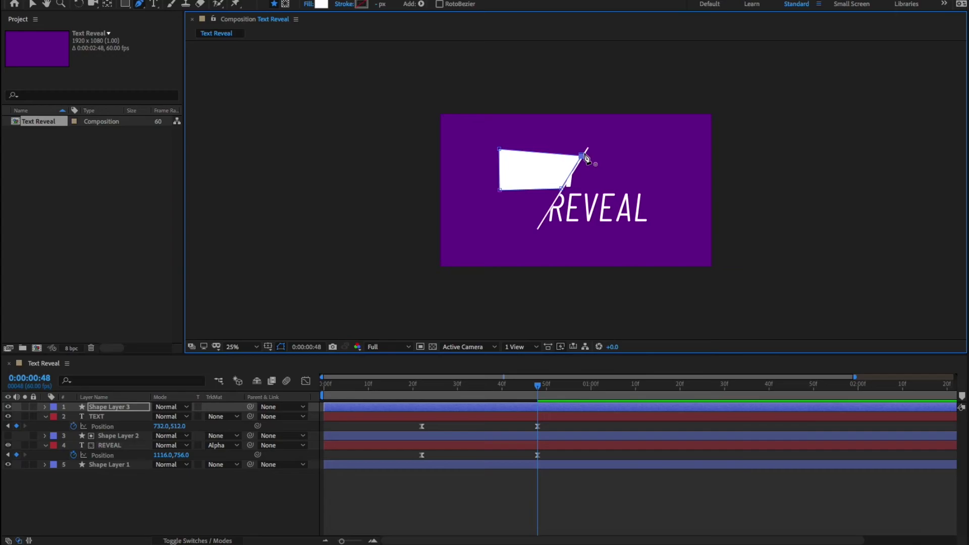
- Set TEXT's track matte to Alpha Matte 'Shape Layer 3'
click(132, 499)
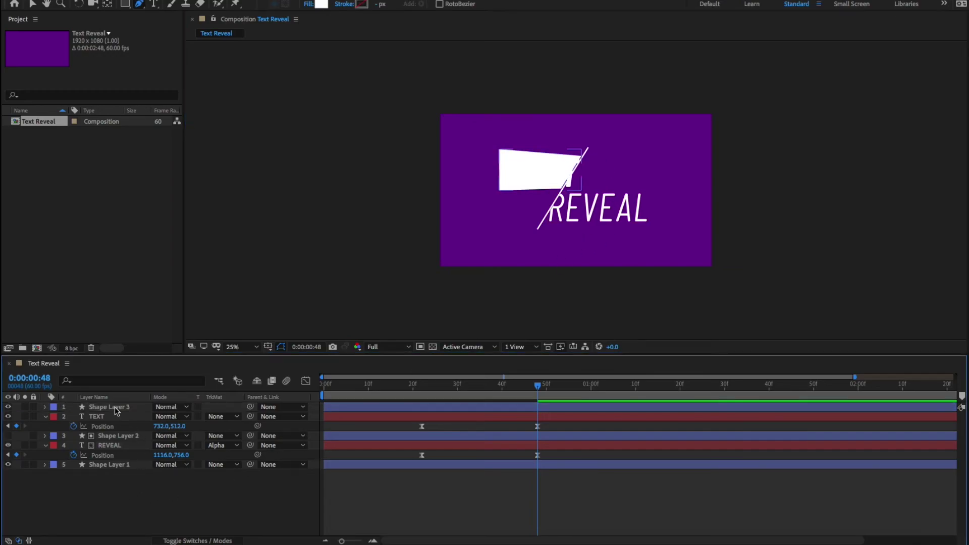
click(237, 419)
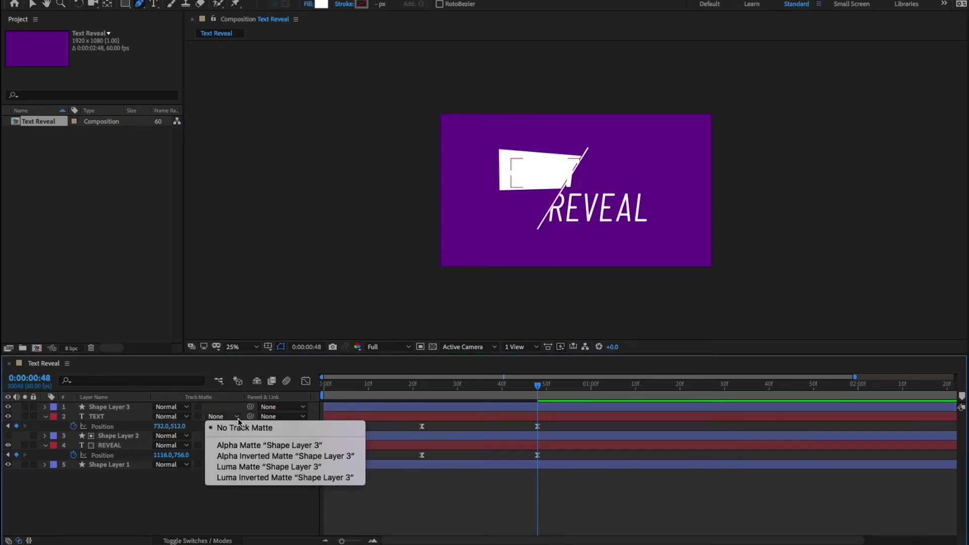
click(252, 446)
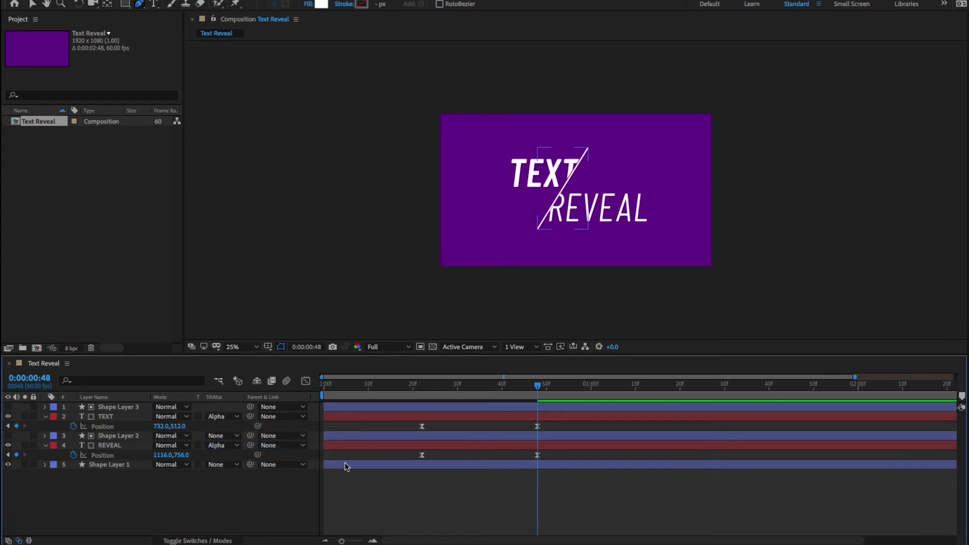
- Preview the comp twice from the start to check both masked slide-ins
key(Home)
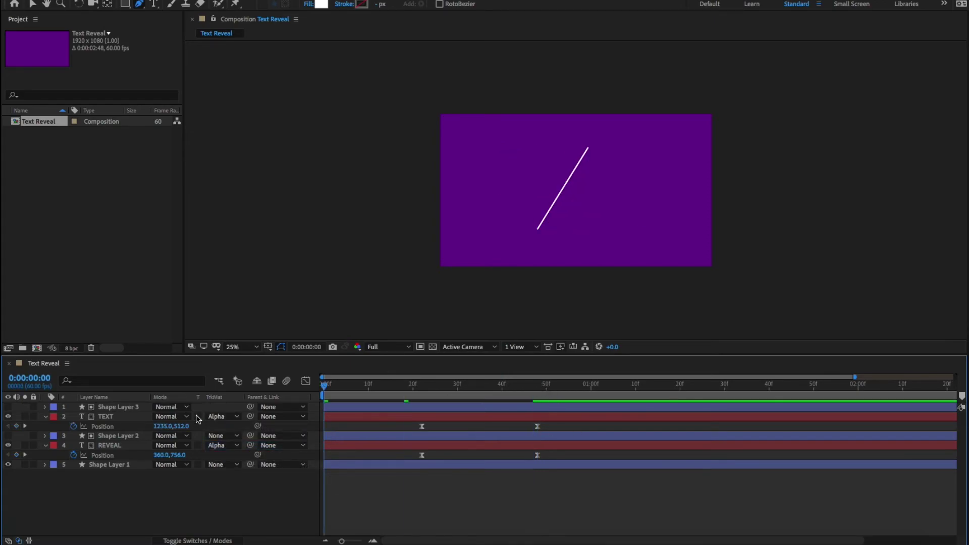
key(space)
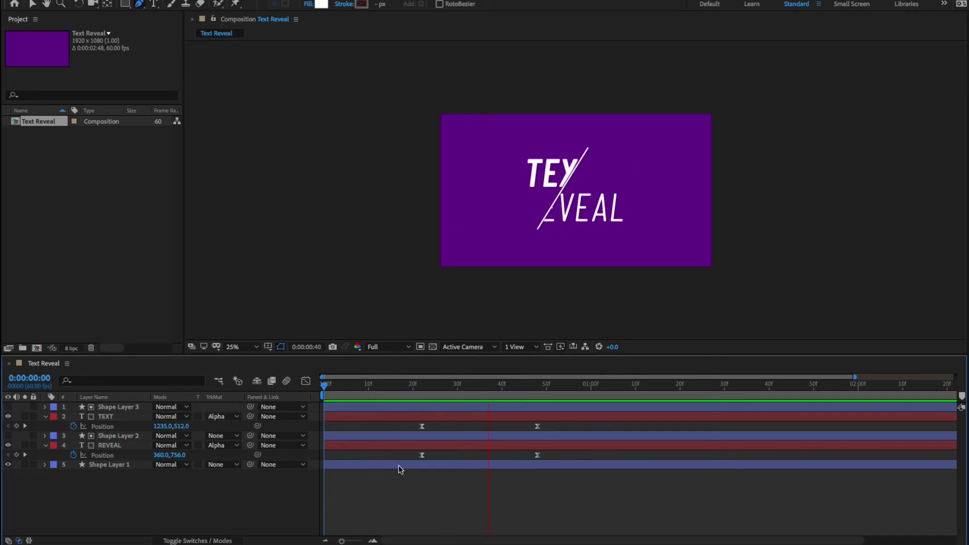
key(space)
key(Home)
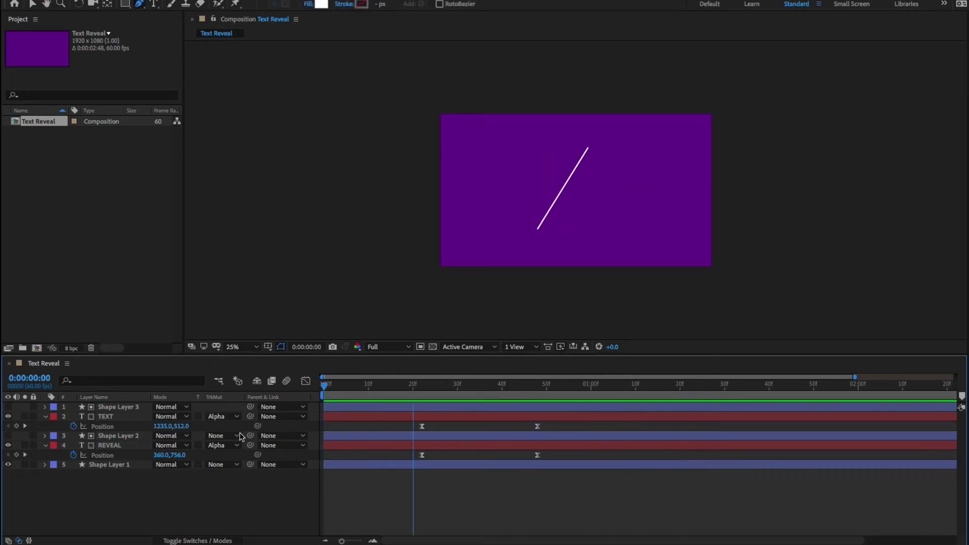
key(space)
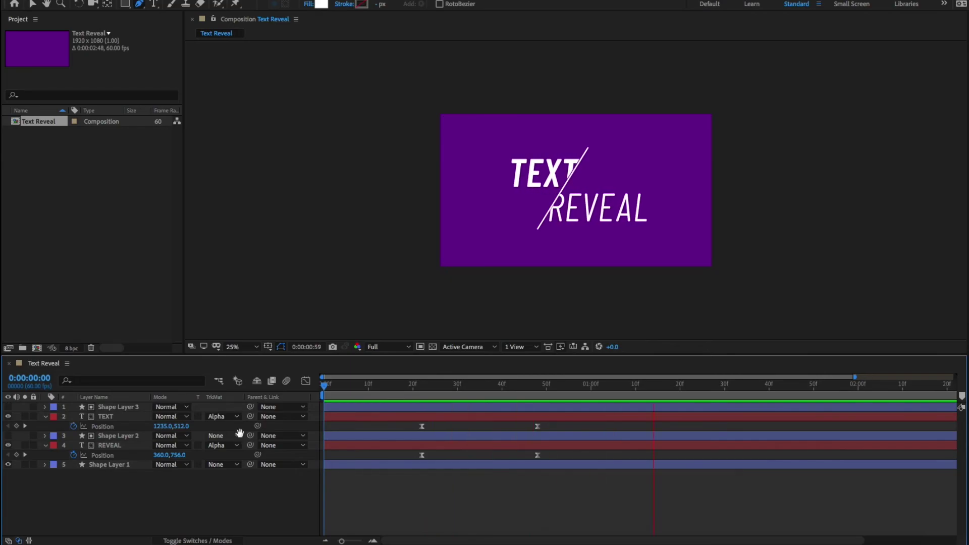
key(space)
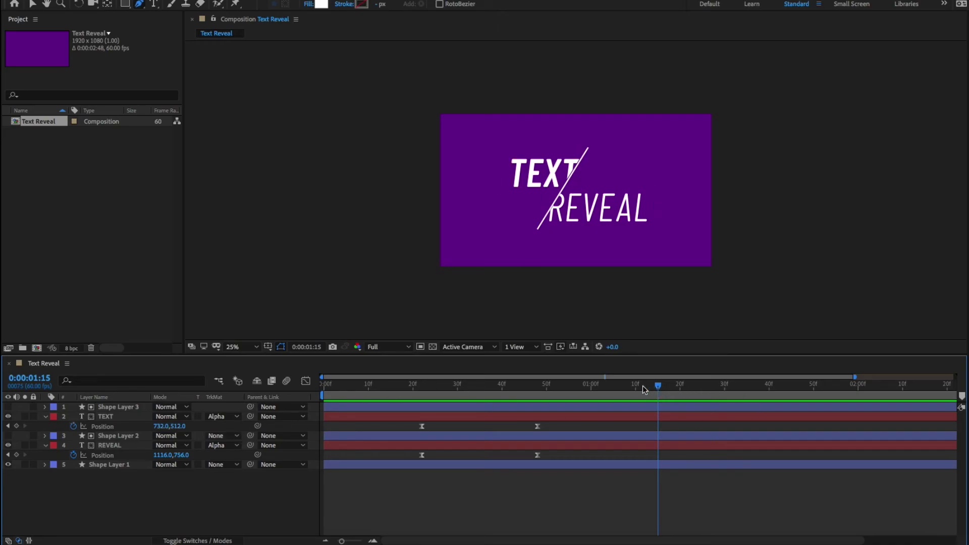
- Add a Trim Paths 1 operator to Shape Layer 1's contents and twirl open its settings
drag(647, 389, 350, 388)
drag(323, 424, 421, 435)
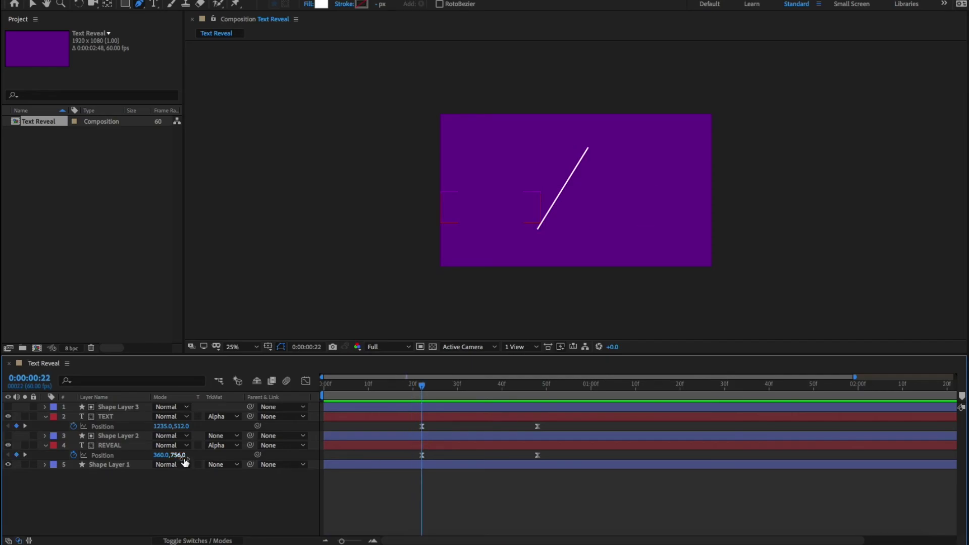
click(108, 466)
click(100, 466)
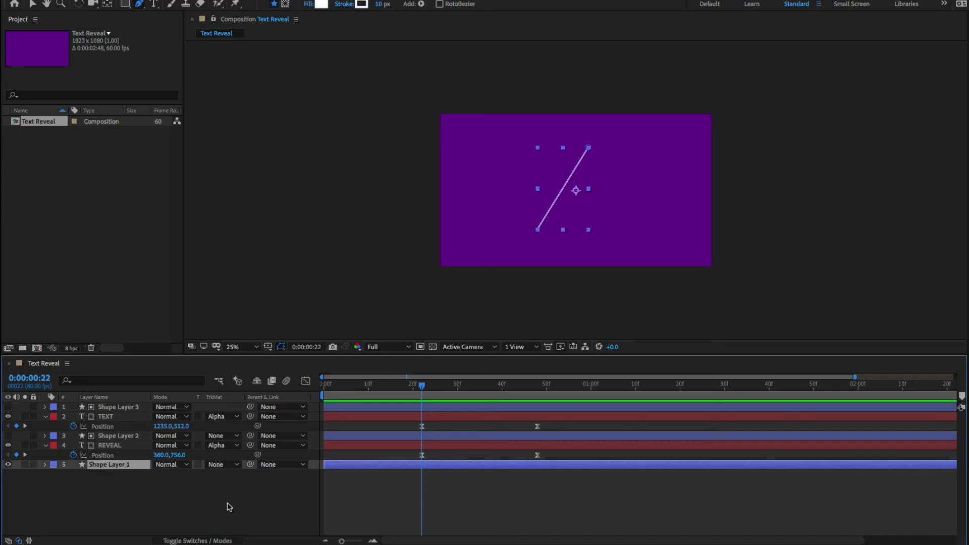
click(45, 464)
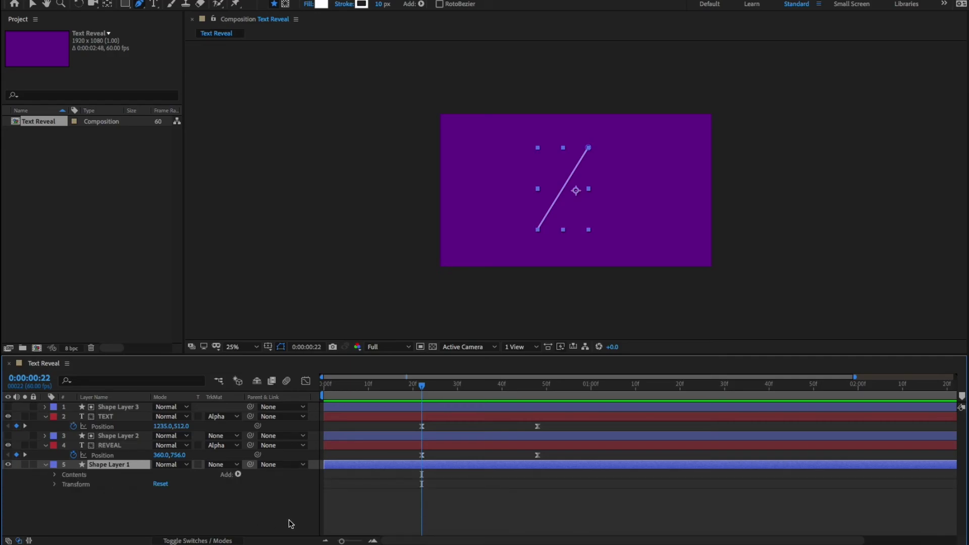
click(238, 475)
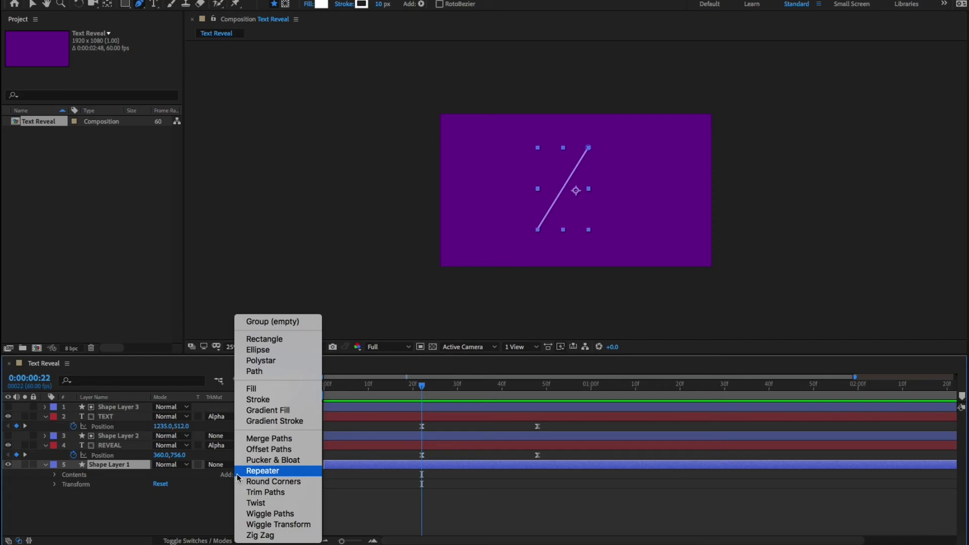
click(268, 492)
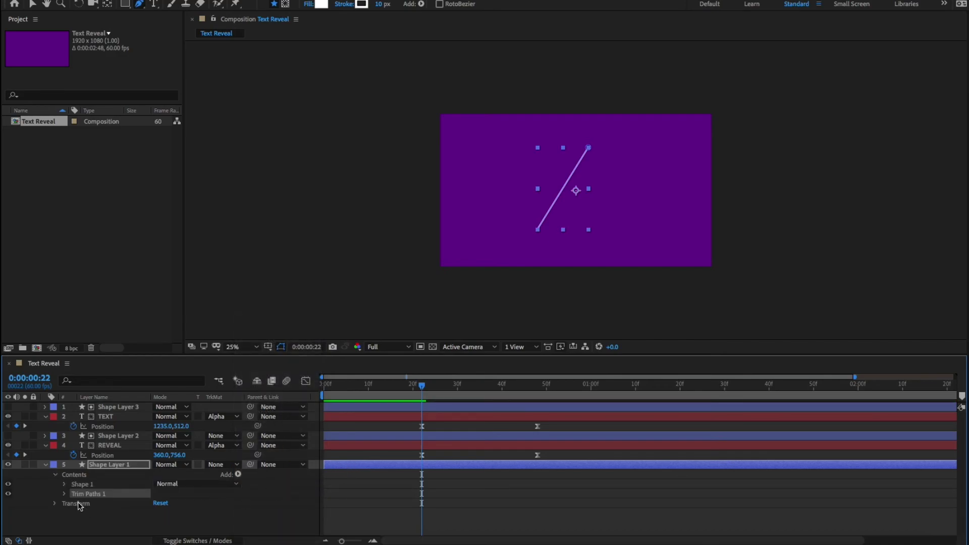
click(65, 494)
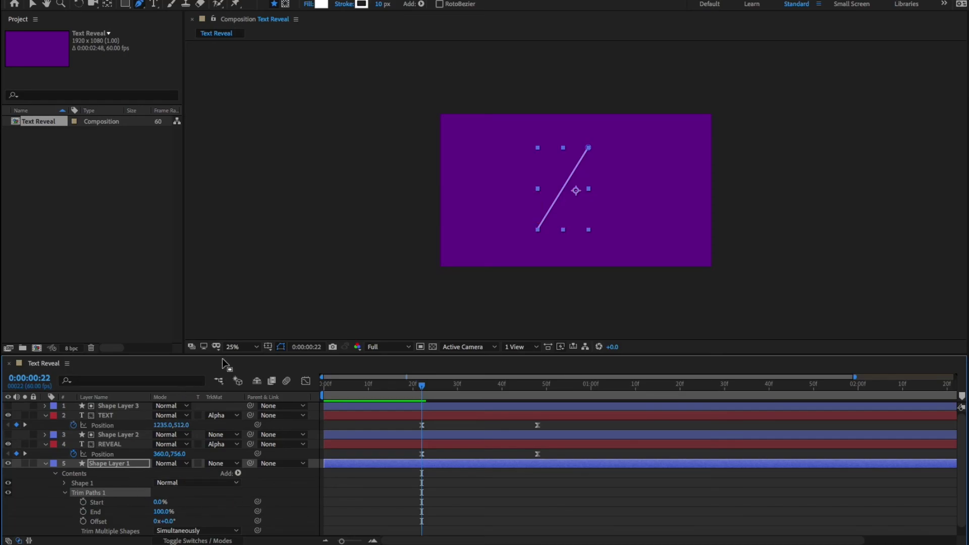
- Enlarge the timeline and test the trim, trying End at 0% (undone) and dragging Start
drag(223, 353, 217, 225)
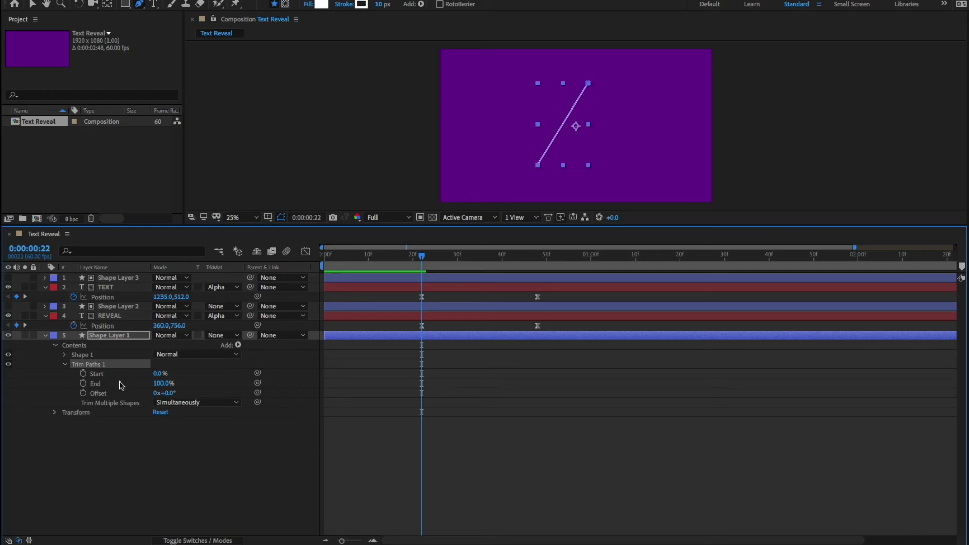
click(164, 383)
text(0)
key(Return)
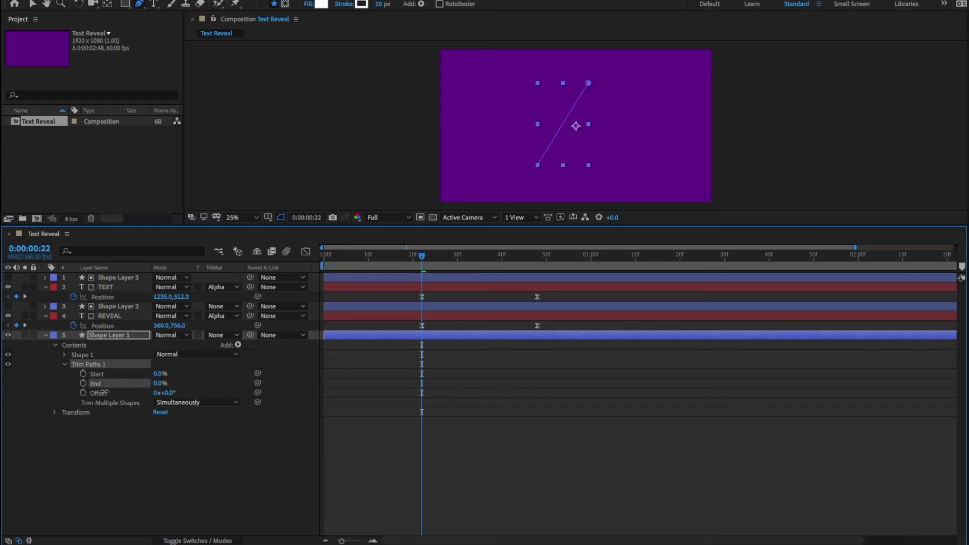
key(ctrl+z)
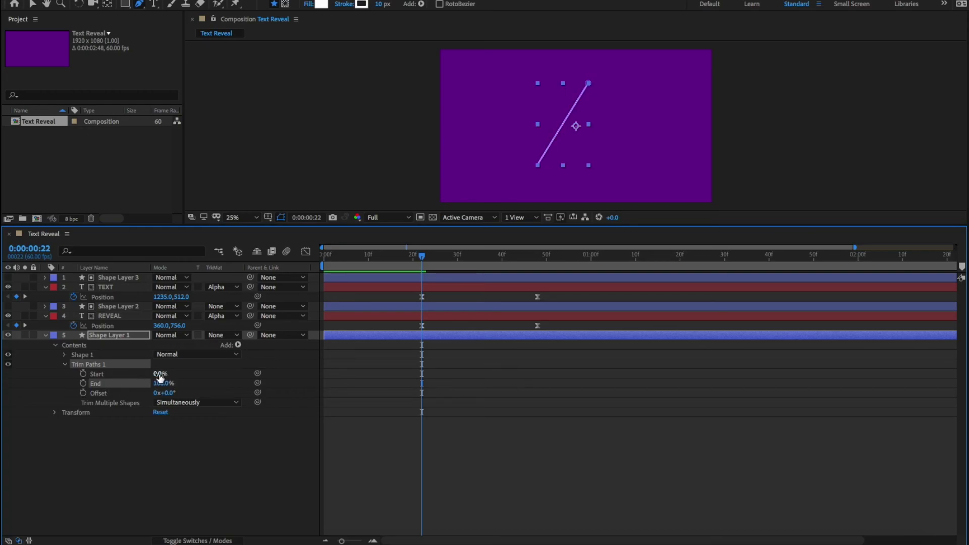
drag(160, 378, 232, 372)
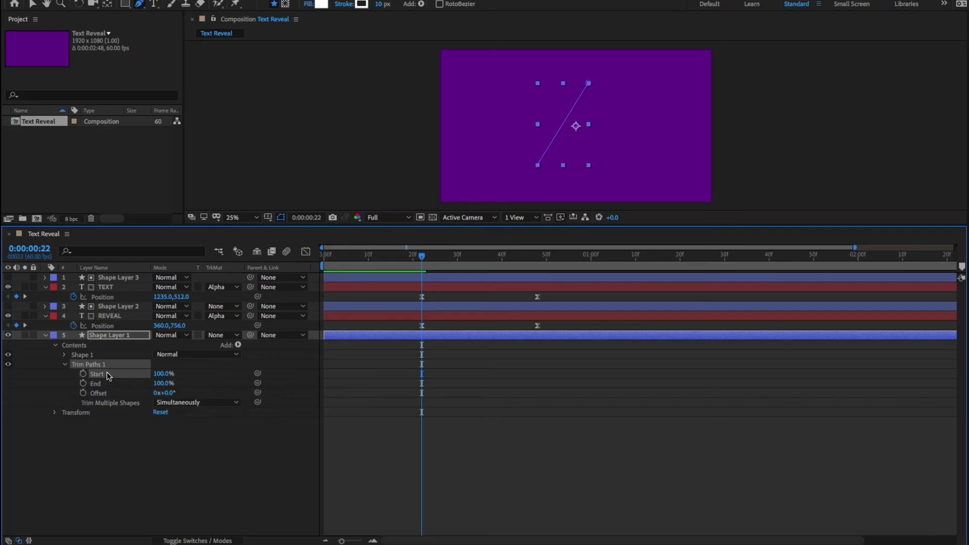
- Keyframe Trim Paths Start at 0% on frame 22 and 100% at frame 2
click(162, 374)
text(0)
key(Return)
click(84, 374)
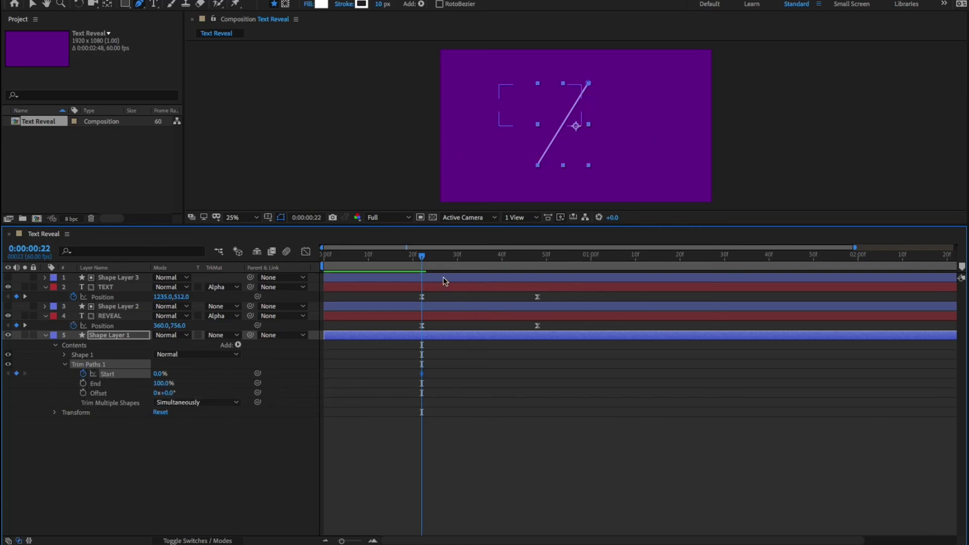
drag(422, 256, 332, 265)
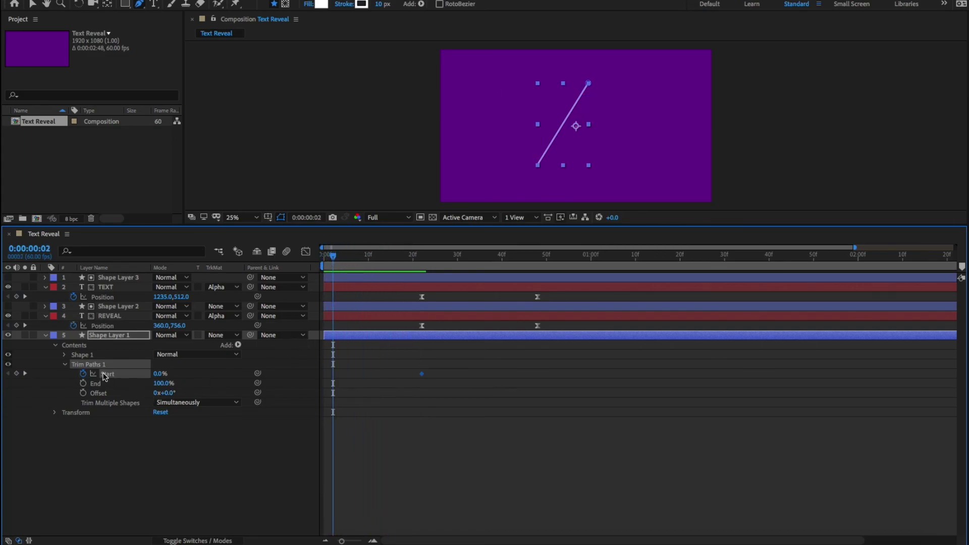
drag(156, 374, 232, 373)
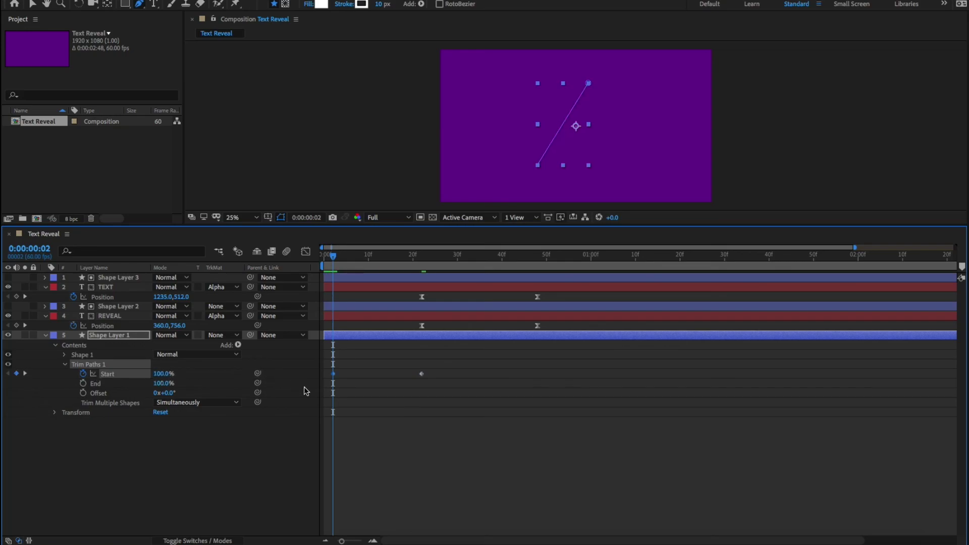
- Preview the animation, then apply Easy Ease to both Trim Paths Start keyframes
key(space)
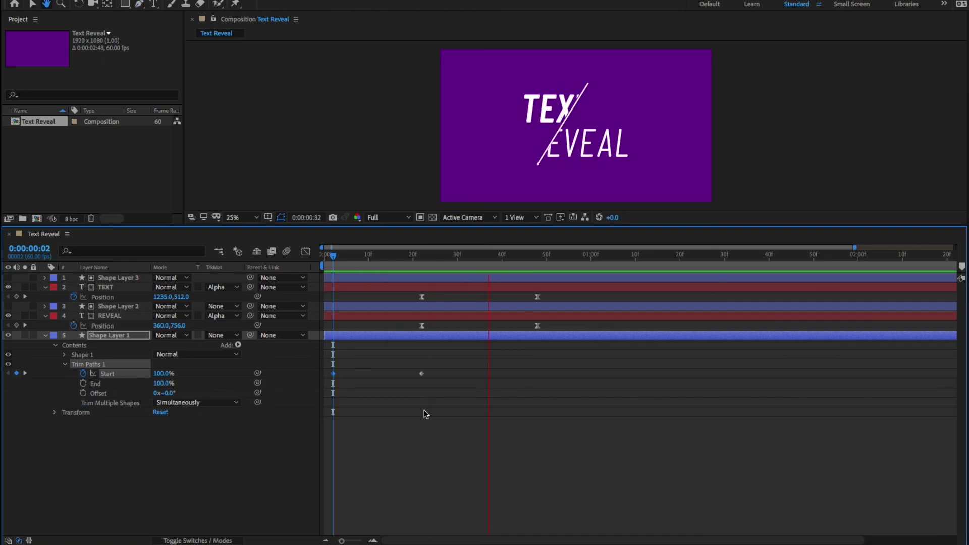
key(space)
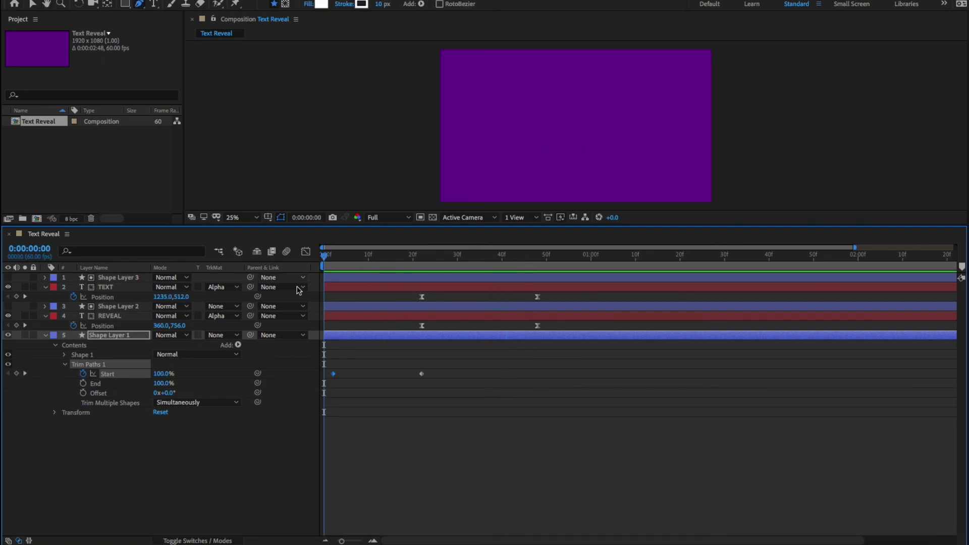
key(space)
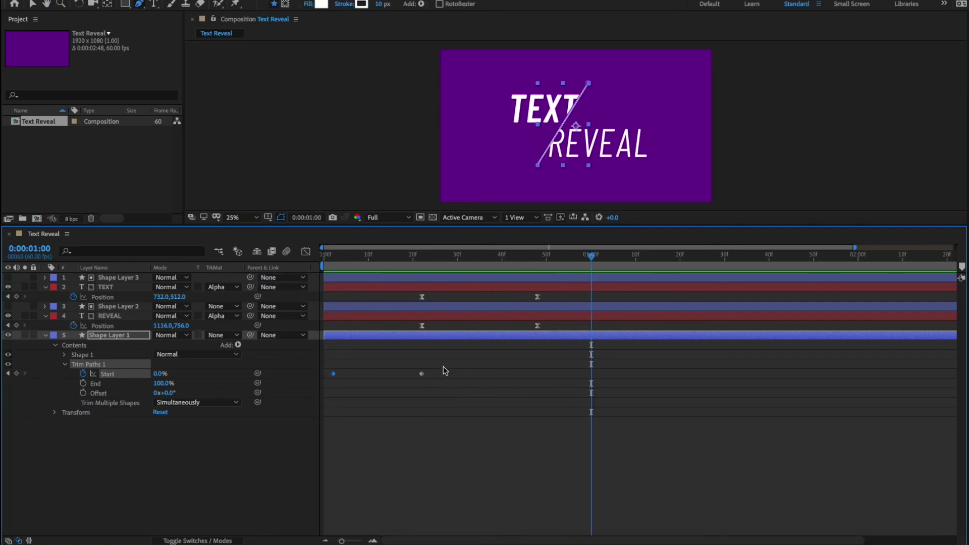
drag(443, 367, 330, 387)
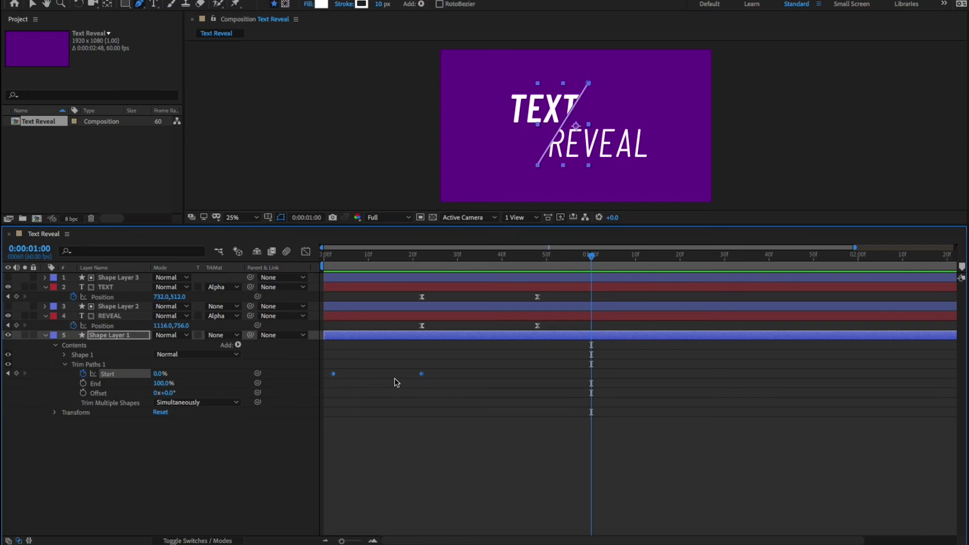
right_click(422, 377)
mouse_move(520, 506)
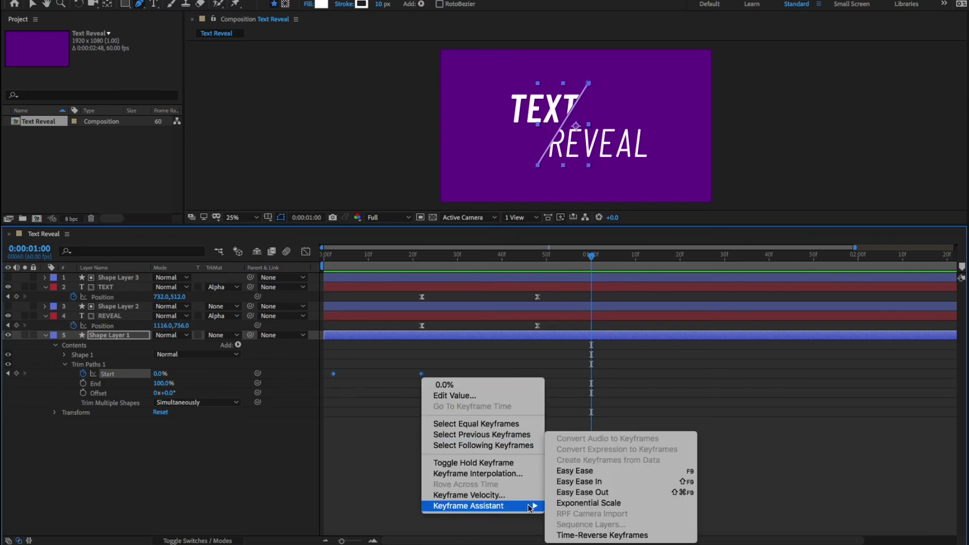
click(613, 472)
- Preview the eased line reveal from the start and check the text at frame 52
key(Home)
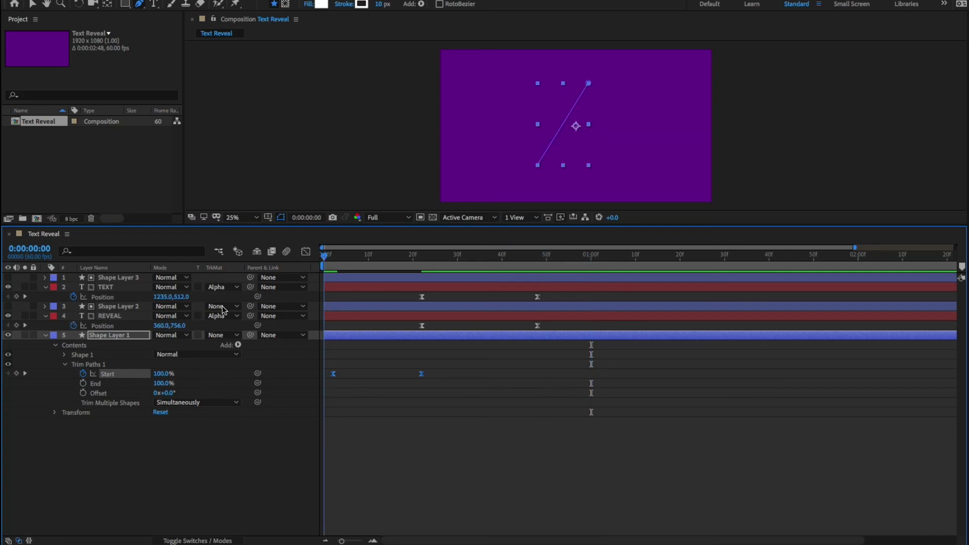
key(space)
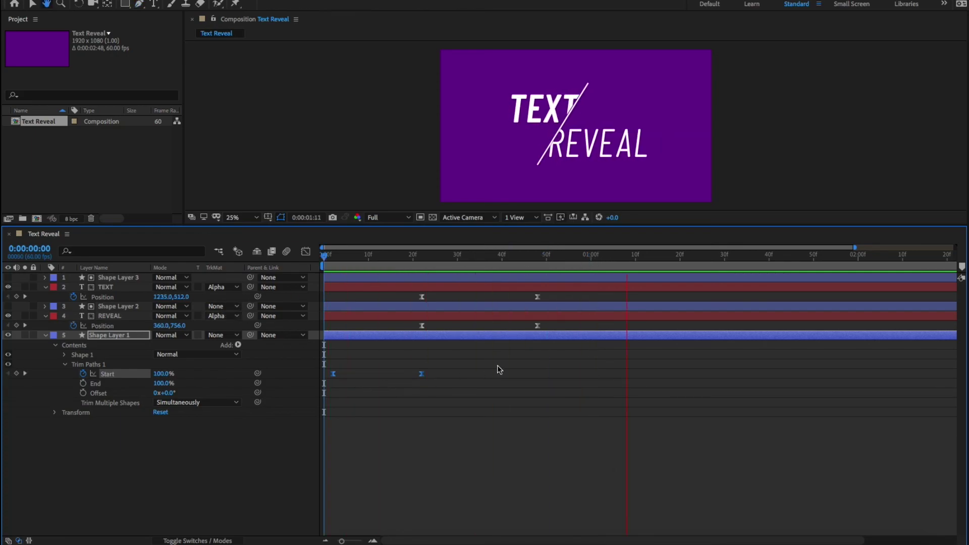
key(space)
key(Page_Down)
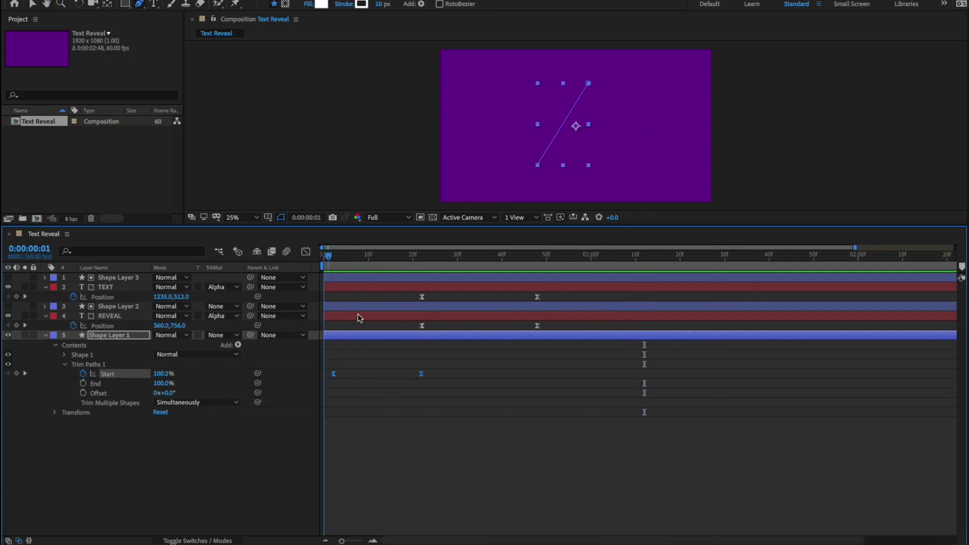
drag(328, 317, 555, 319)
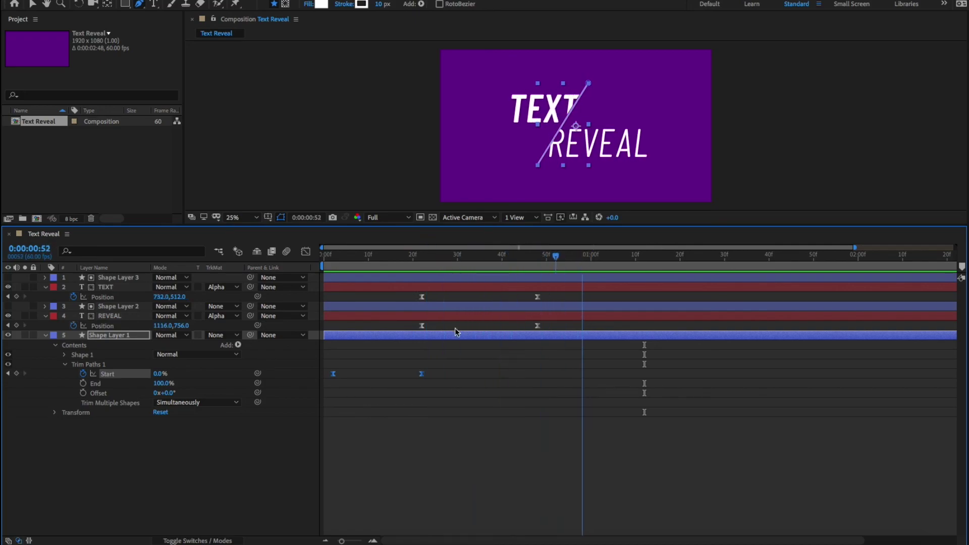
key(Home)
- Retime the Start keyframes so the first 100% keyframe sits at frame 3
drag(334, 379, 337, 375)
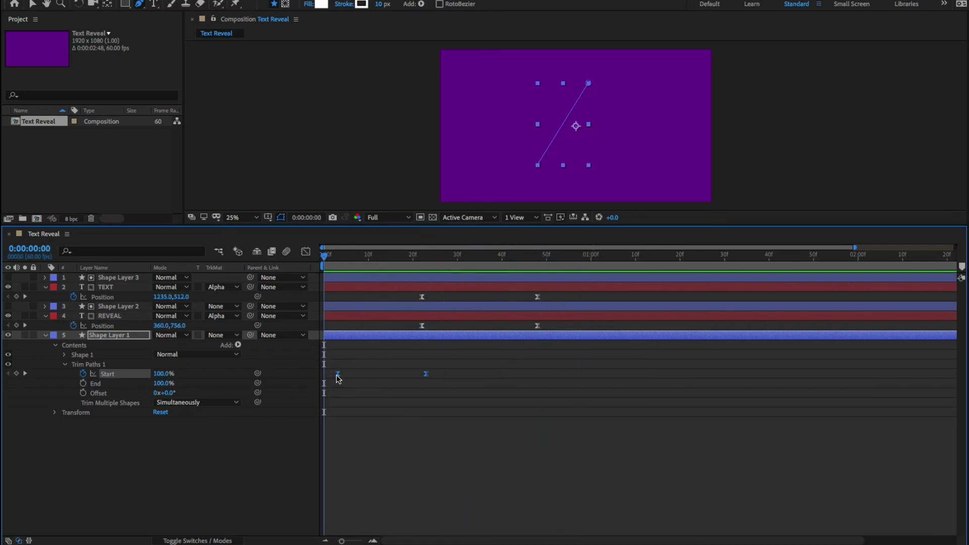
click(417, 410)
drag(426, 373, 423, 373)
drag(339, 374, 347, 376)
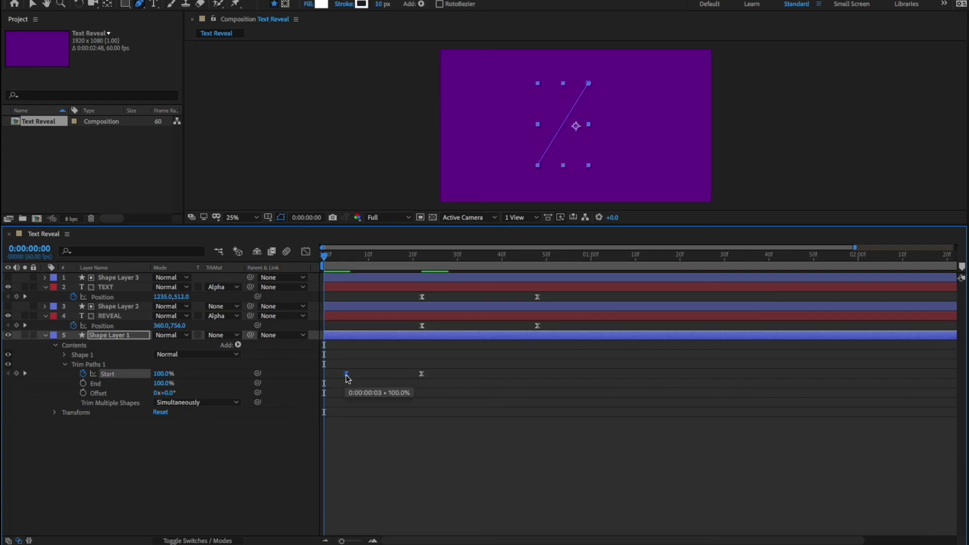
key(space)
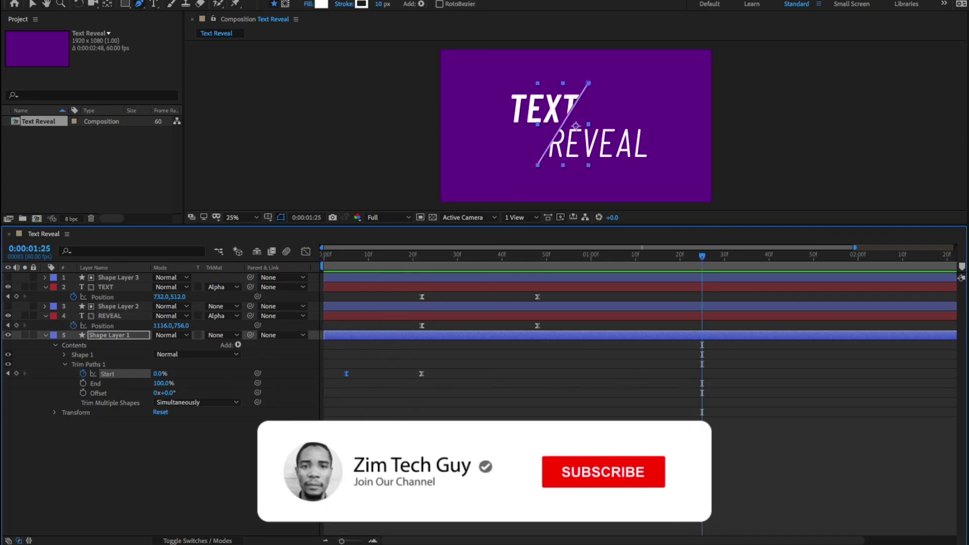